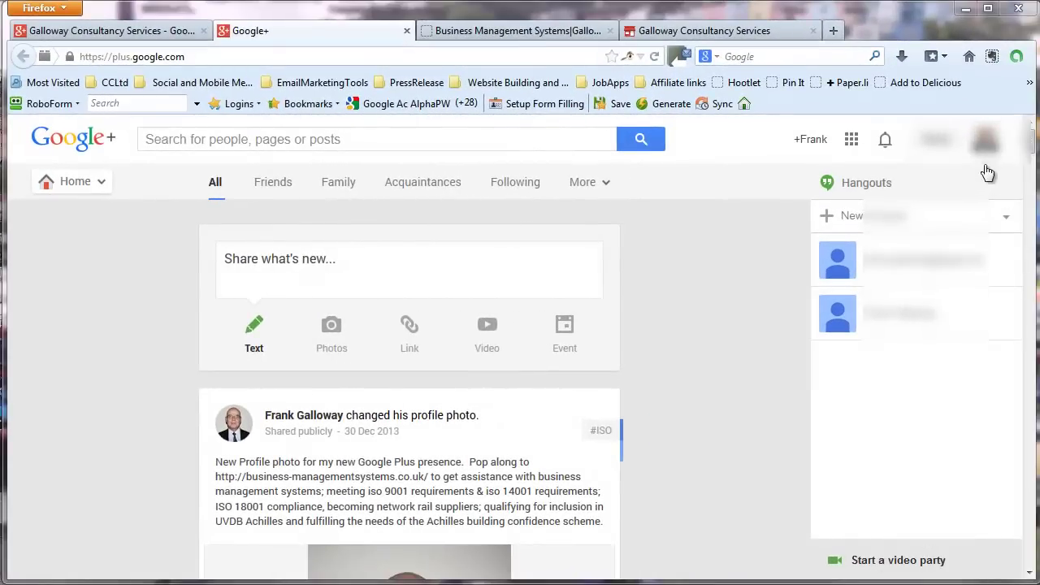
Step: Open the management dashboard of the Galloway Consultancy Services page and look over its overview
{"action": "mouse_move", "coordinate": [85, 189]}
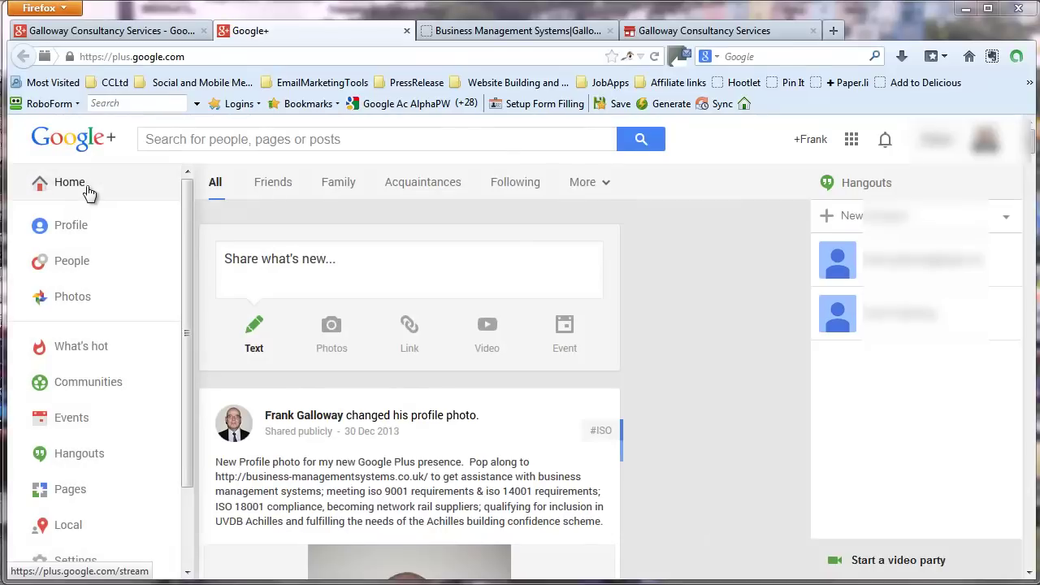
{"action": "left_click", "coordinate": [71, 491]}
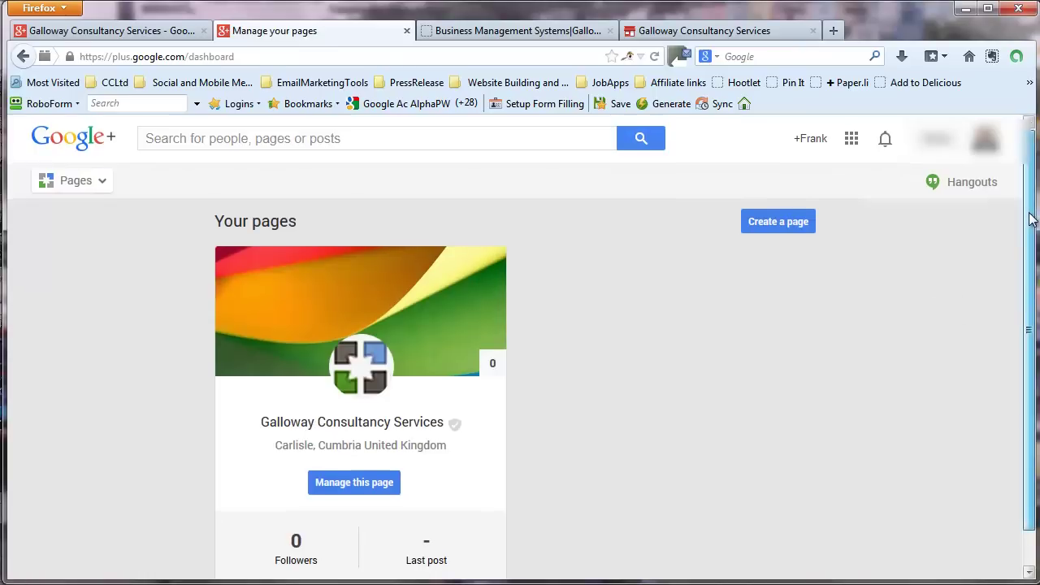
{"action": "scroll", "coordinate": [1028, 217], "scroll_direction": "down", "scroll_amount": 1}
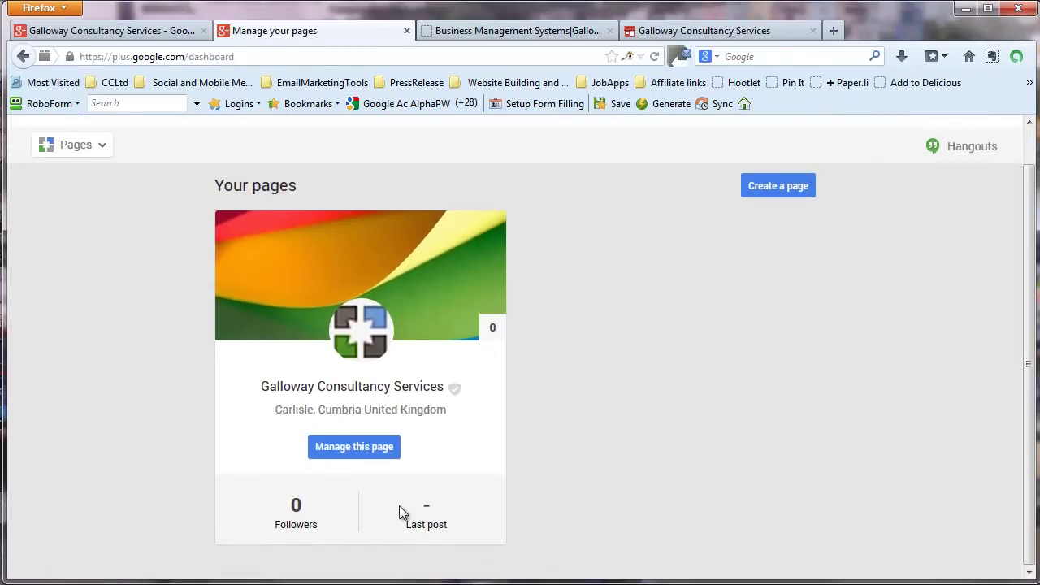
{"action": "left_click", "coordinate": [342, 446]}
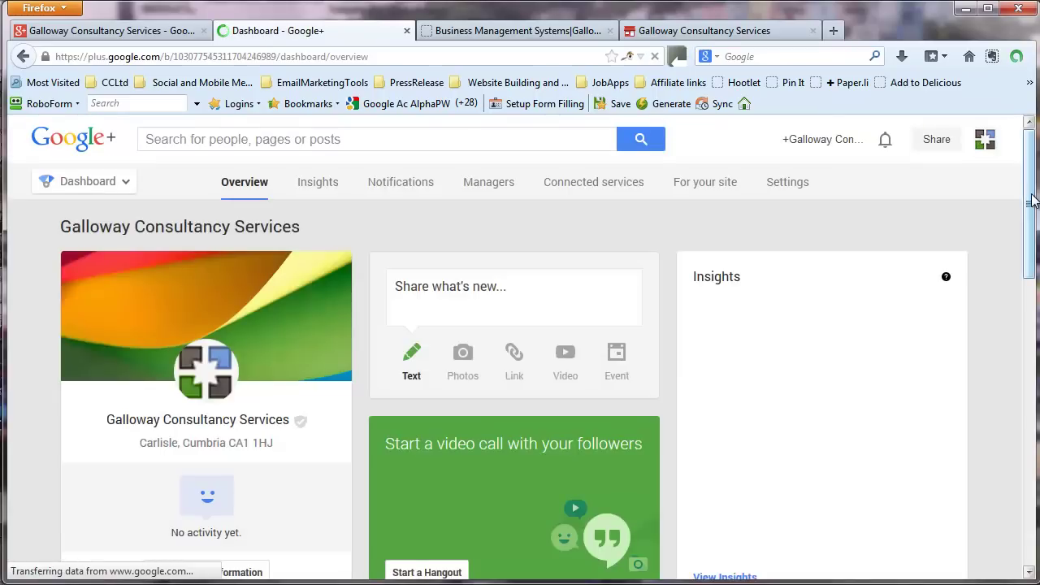
{"action": "scroll", "coordinate": [1020, 280], "scroll_direction": "down", "scroll_amount": 5}
{"action": "scroll", "coordinate": [1007, 301], "scroll_direction": "down", "scroll_amount": 6}
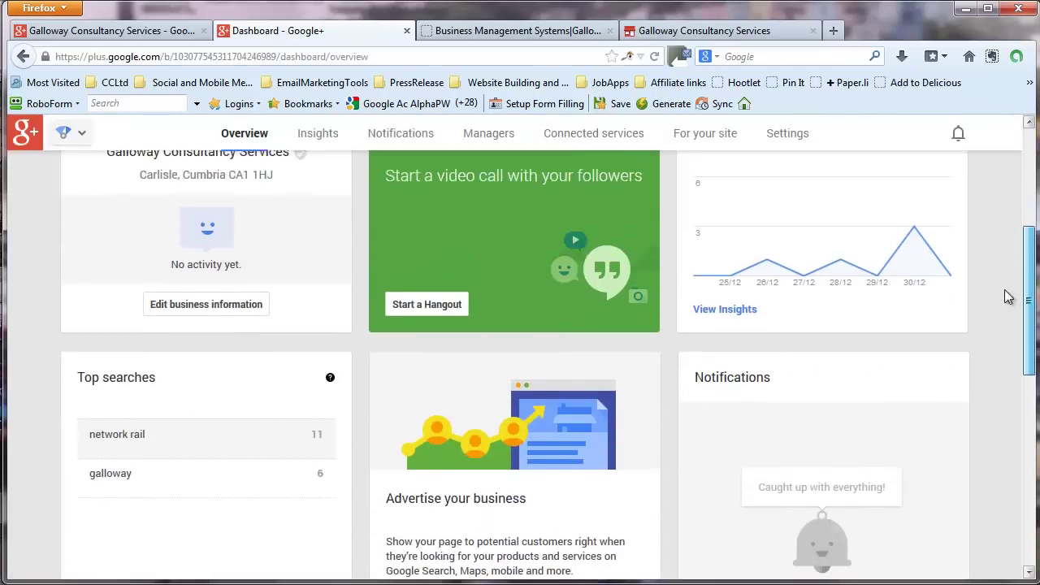
{"action": "scroll", "coordinate": [967, 285], "scroll_direction": "up", "scroll_amount": 10}
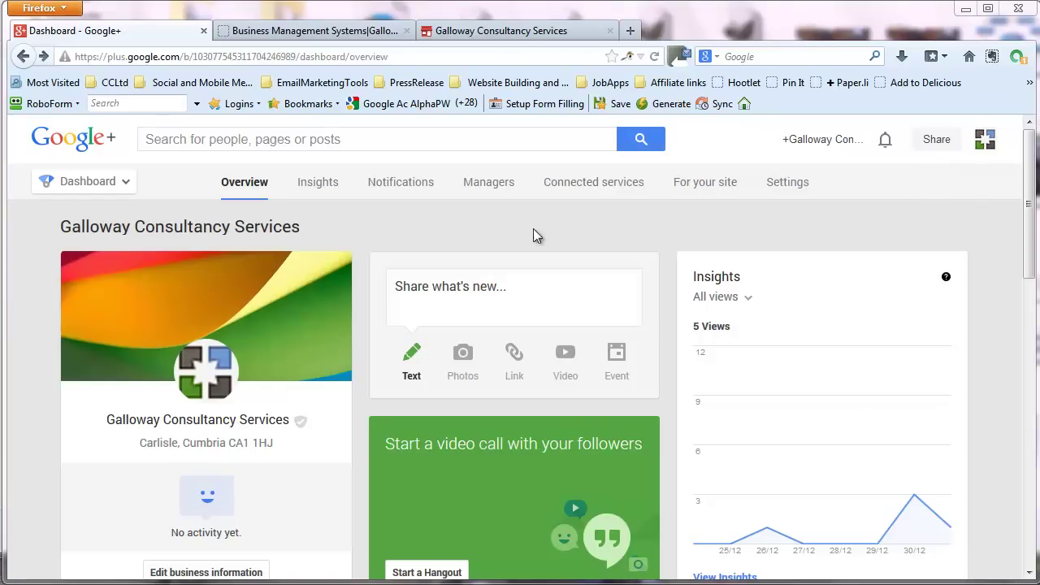
Step: Go from the dashboard to the business page's public profile
{"action": "left_click", "coordinate": [108, 187]}
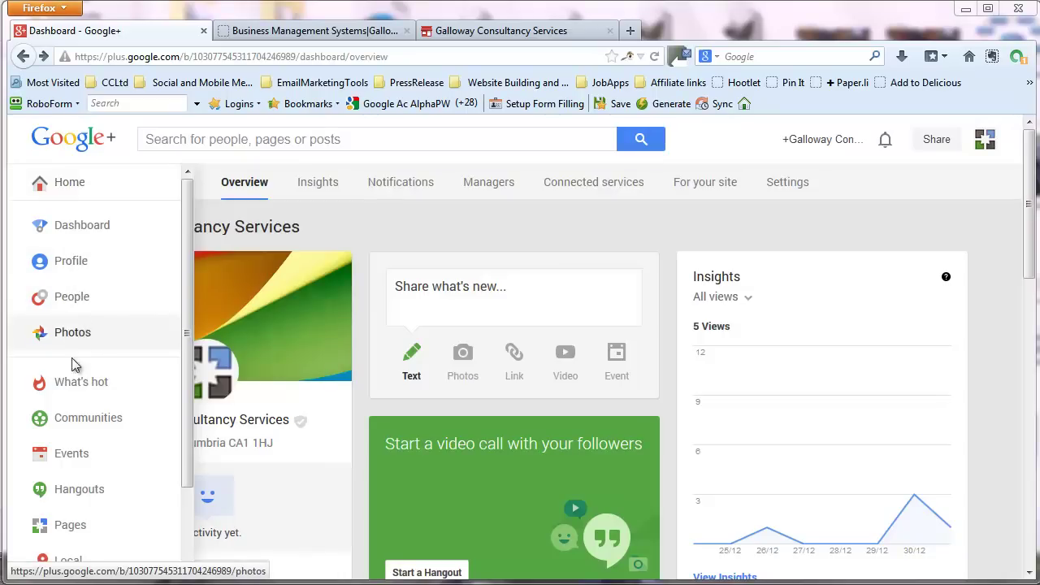
{"action": "left_click", "coordinate": [72, 261]}
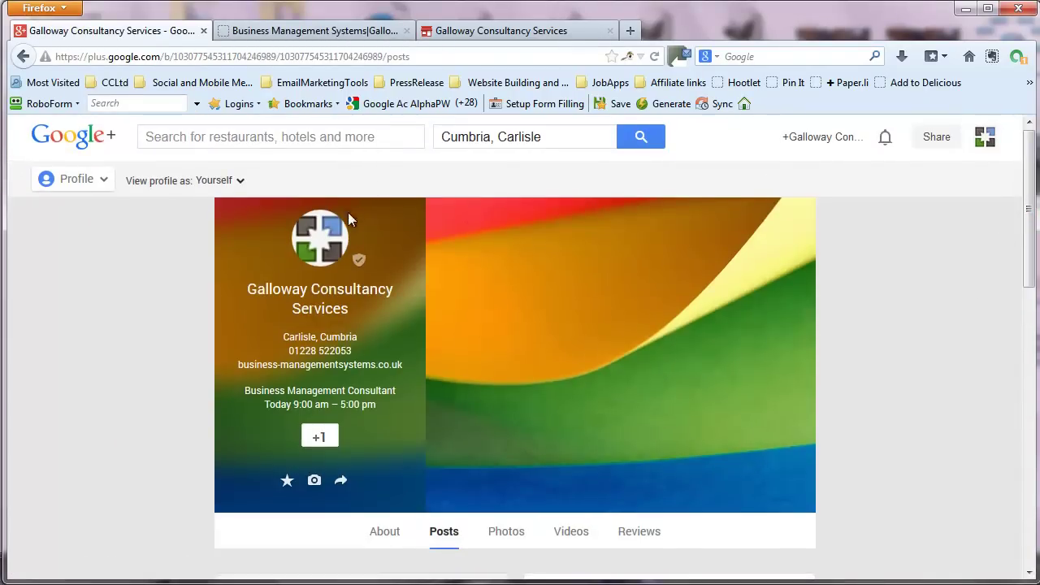
{"action": "mouse_move", "coordinate": [597, 290]}
Step: Replace the page's profile photo with the uploaded gcslogo-G+ image, keeping the default crop
{"action": "mouse_move", "coordinate": [319, 237]}
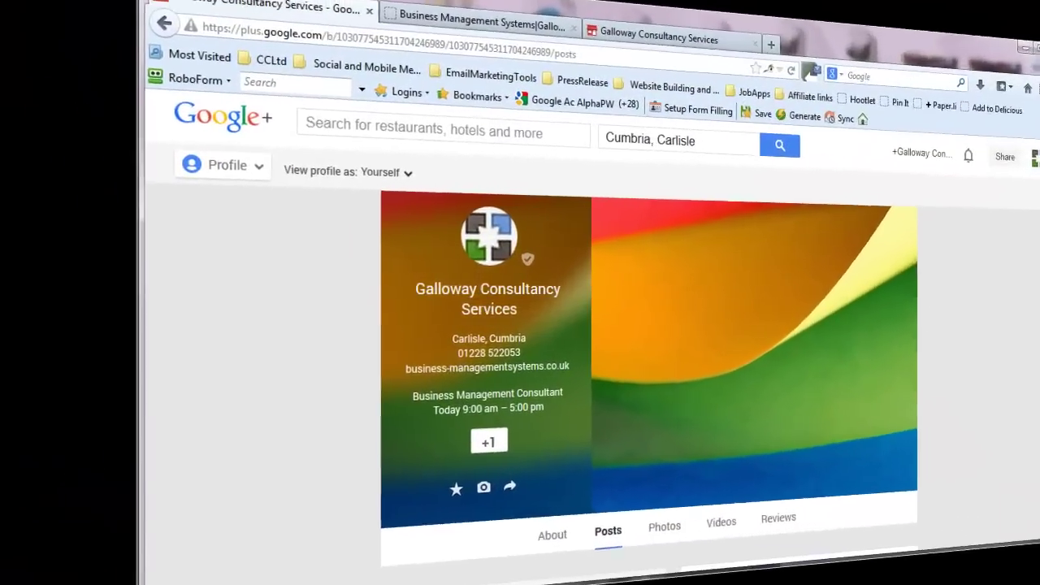
{"action": "mouse_move", "coordinate": [488, 236]}
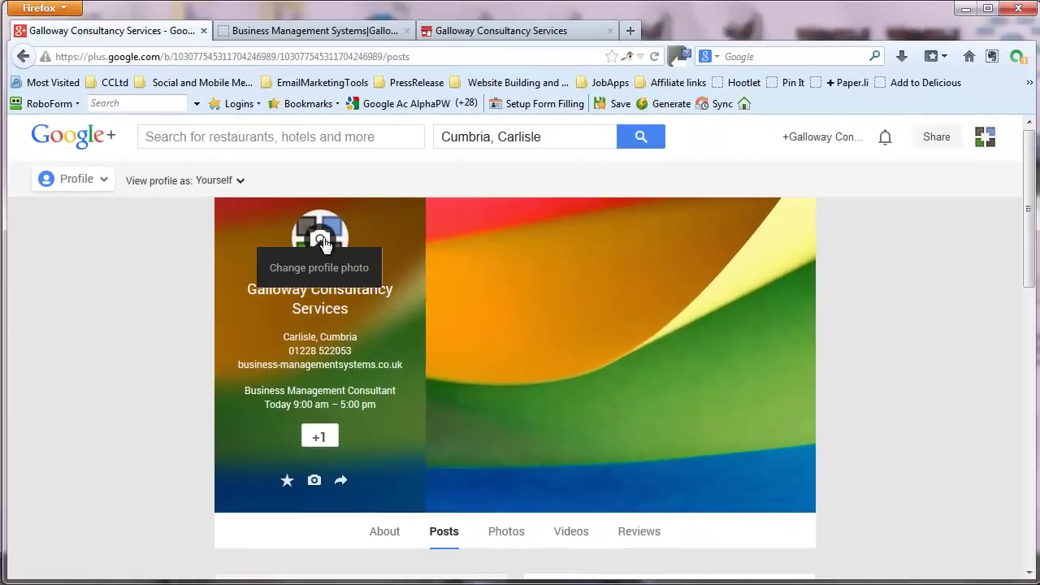
{"action": "left_click", "coordinate": [323, 242]}
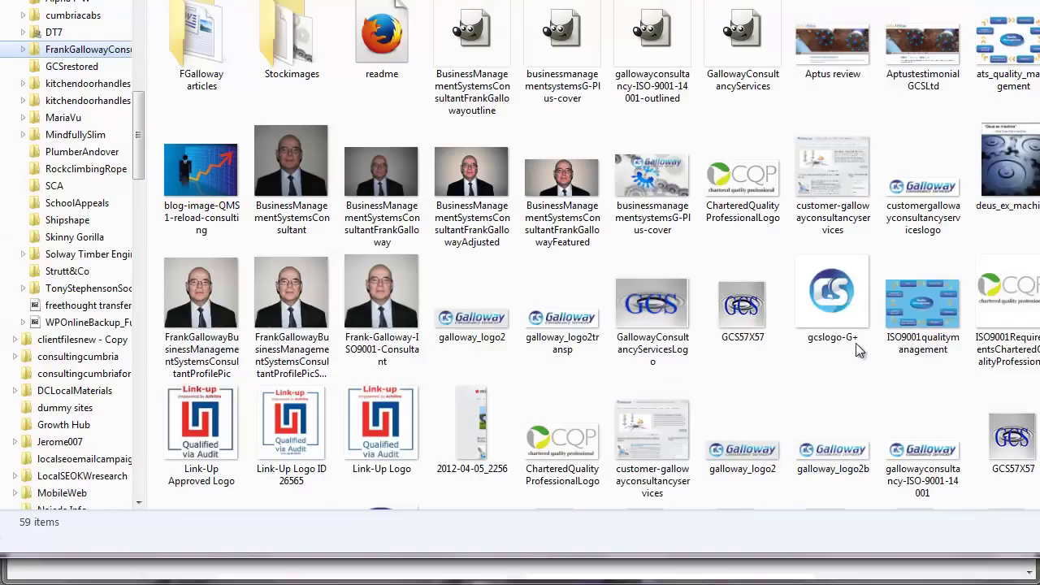
{"action": "mouse_move", "coordinate": [847, 309]}
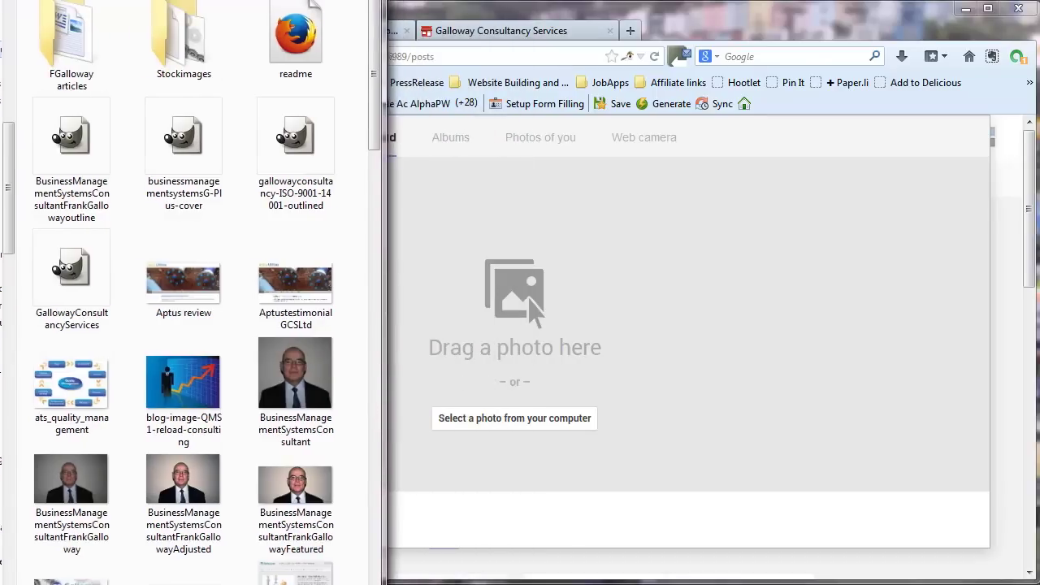
{"action": "scroll", "coordinate": [170, 293], "scroll_direction": "down", "scroll_amount": 3}
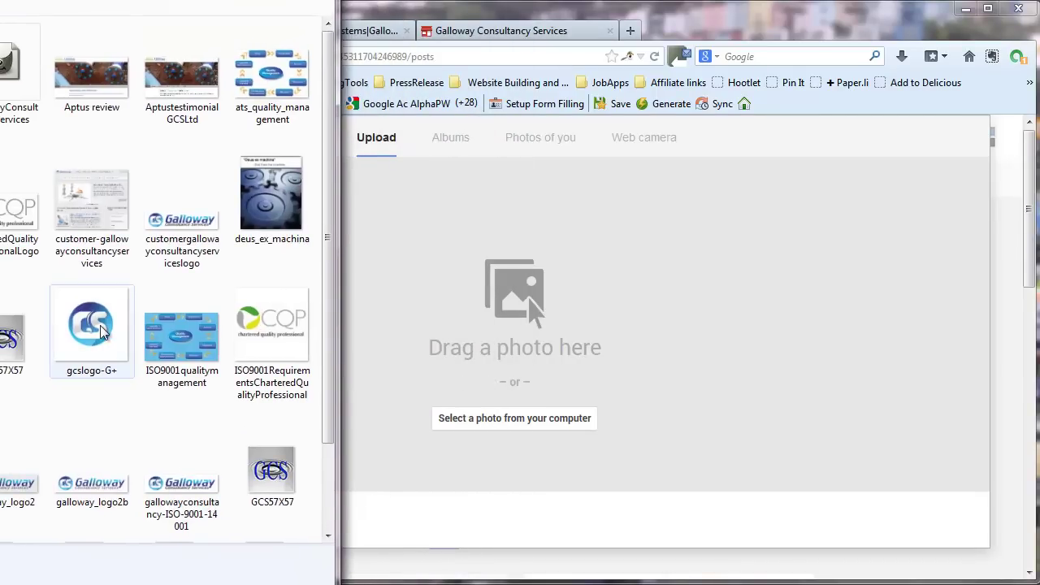
{"action": "mouse_move", "coordinate": [91, 328]}
{"action": "left_click_drag", "start_coordinate": [91, 329], "coordinate": [540, 334]}
{"action": "left_click", "coordinate": [814, 276]}
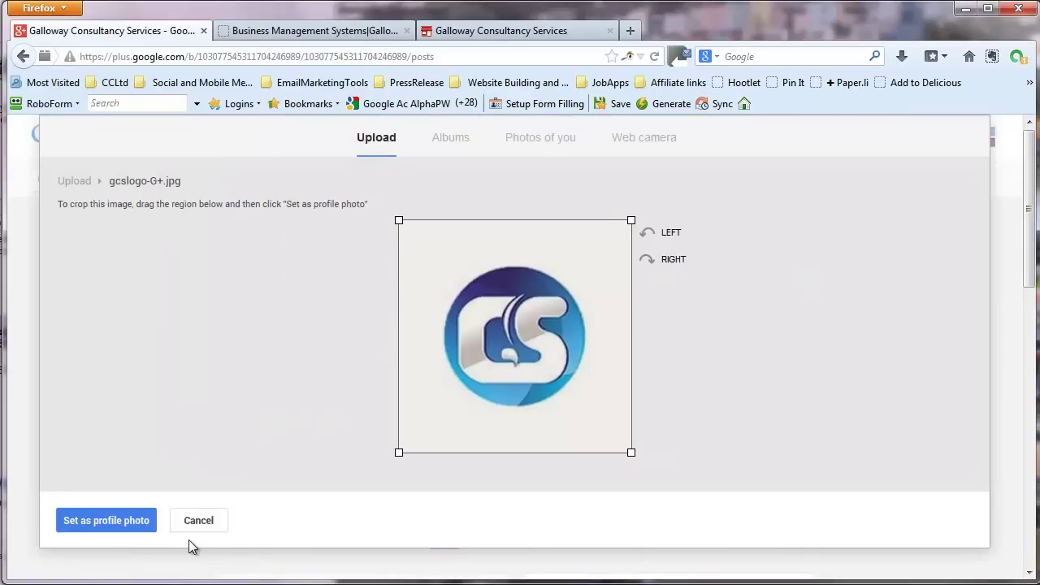
{"action": "left_click", "coordinate": [98, 518]}
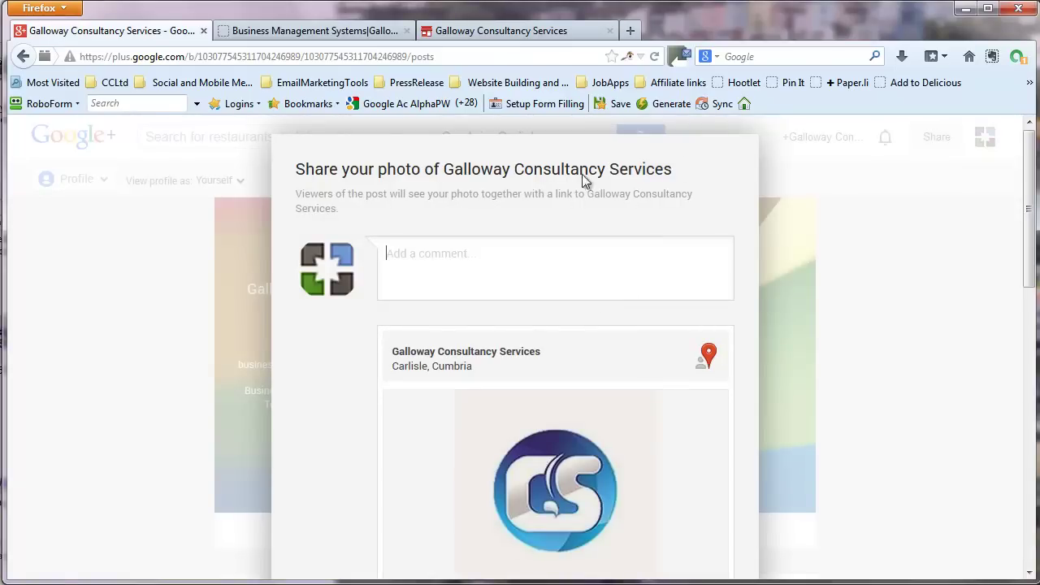
Step: Decline to share the new profile photo as a post and return to the profile header
{"action": "left_click_drag", "start_coordinate": [1030, 234], "coordinate": [1029, 358]}
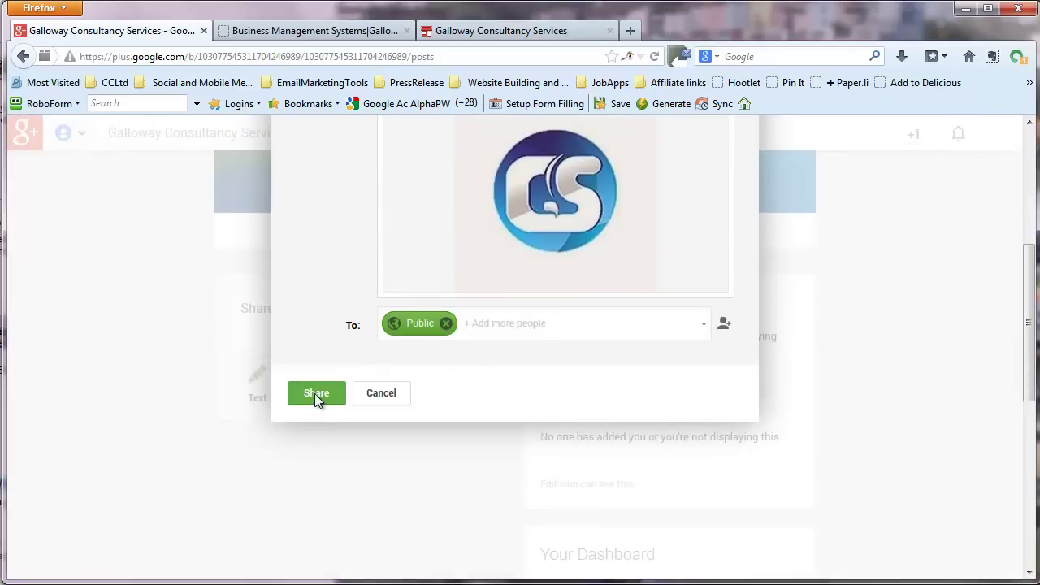
{"action": "left_click", "coordinate": [381, 398]}
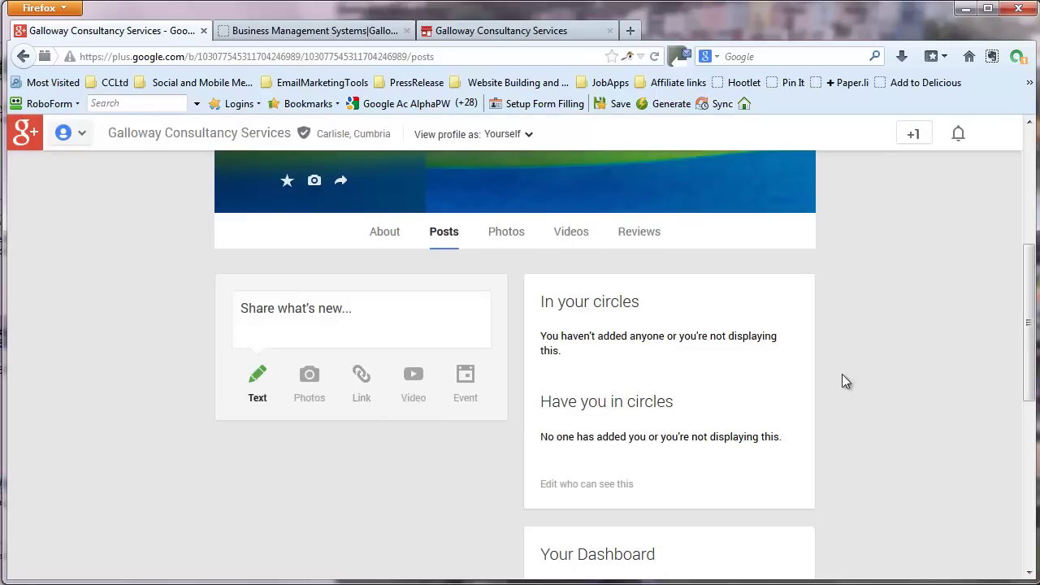
{"action": "left_click_drag", "start_coordinate": [1030, 377], "coordinate": [1033, 261]}
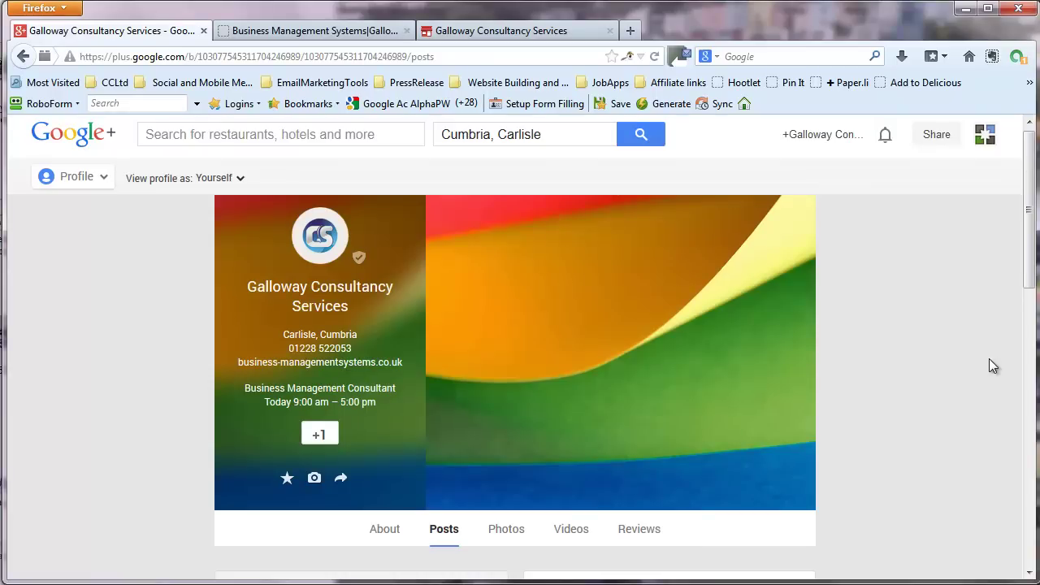
Step: Upload the businessmanagementsystemsG-Plus-cover image from the computer as the new cover photo
{"action": "mouse_move", "coordinate": [758, 381]}
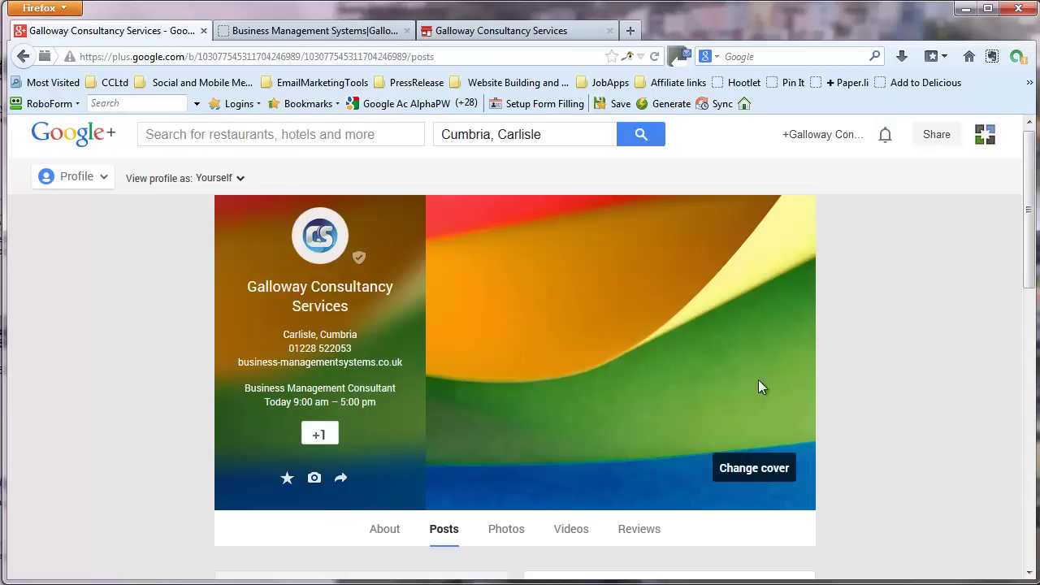
{"action": "left_click", "coordinate": [741, 469]}
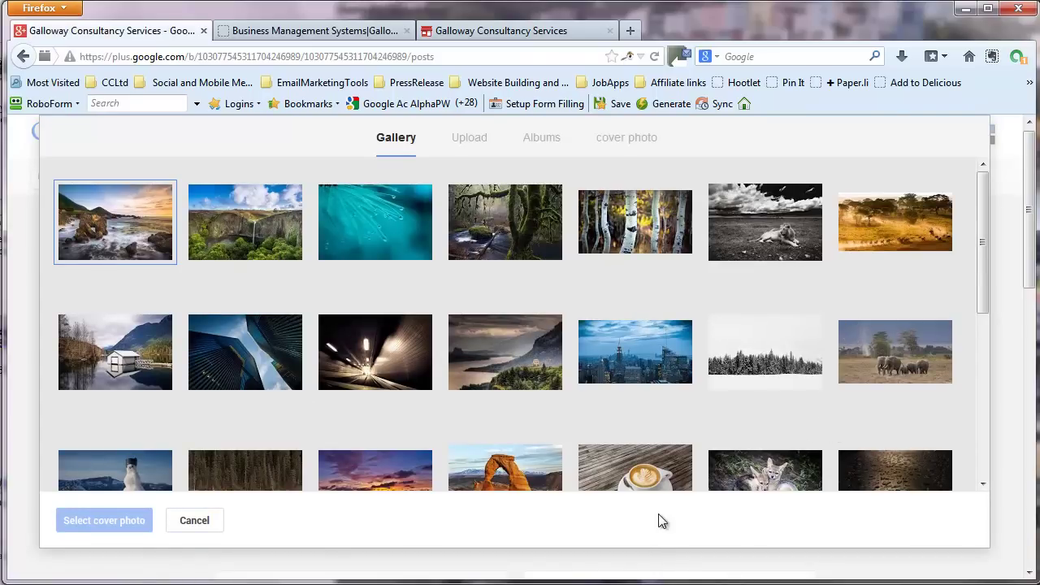
{"action": "left_click", "coordinate": [479, 146]}
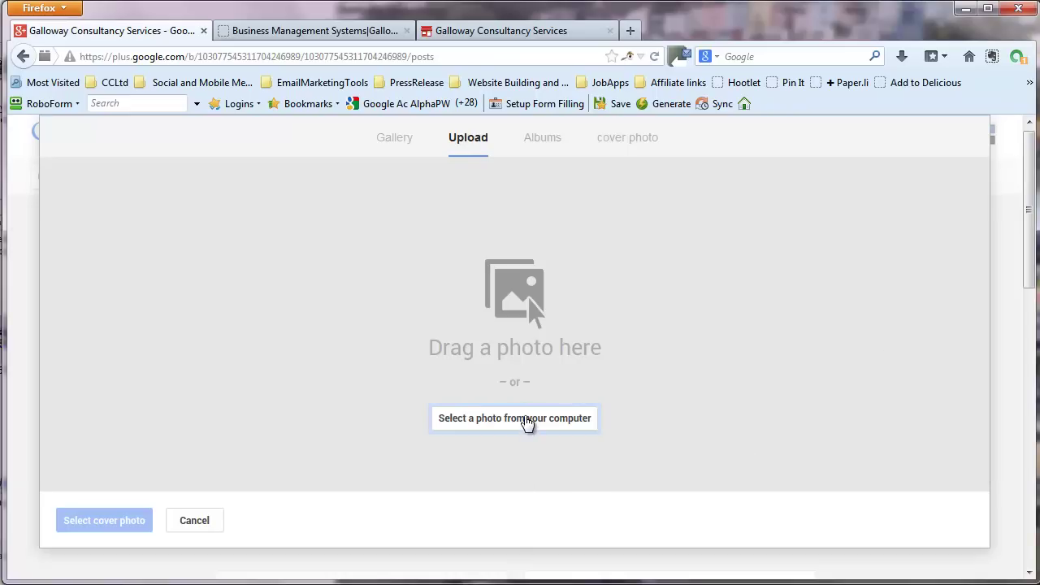
{"action": "left_click", "coordinate": [526, 419]}
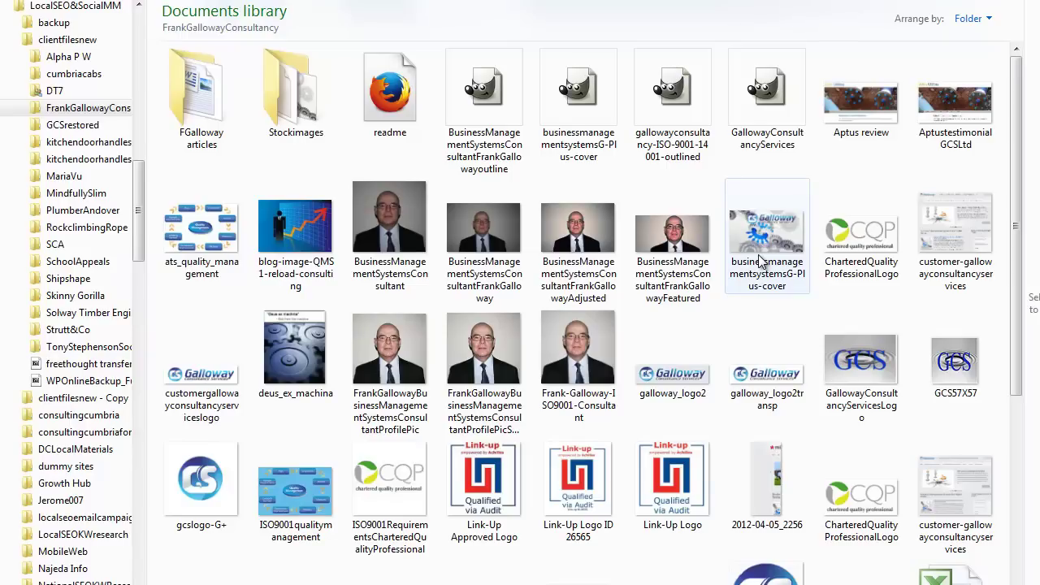
{"action": "left_click", "coordinate": [761, 260]}
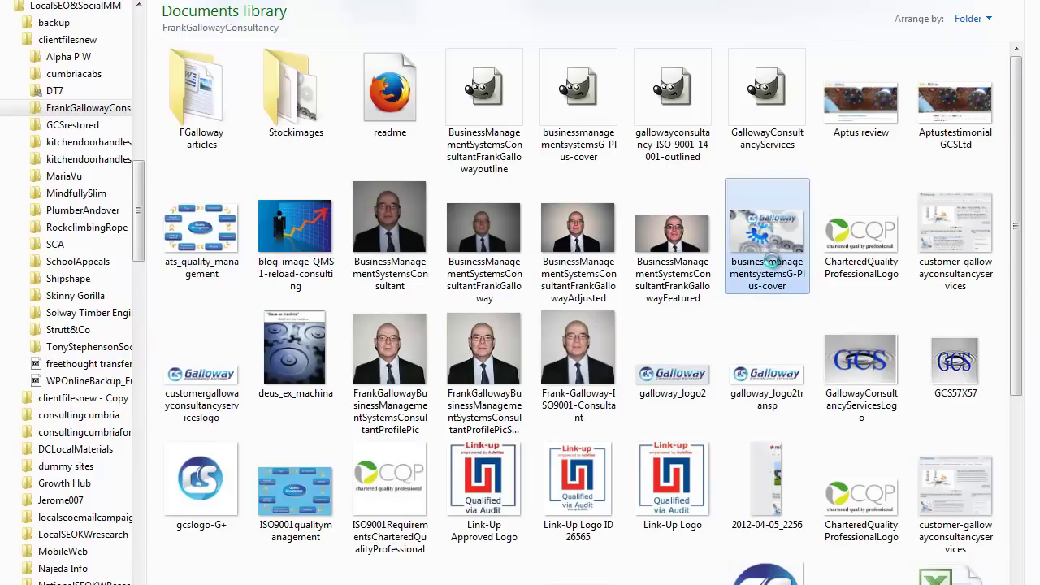
{"action": "right_click", "coordinate": [761, 262]}
{"action": "left_click", "coordinate": [751, 268]}
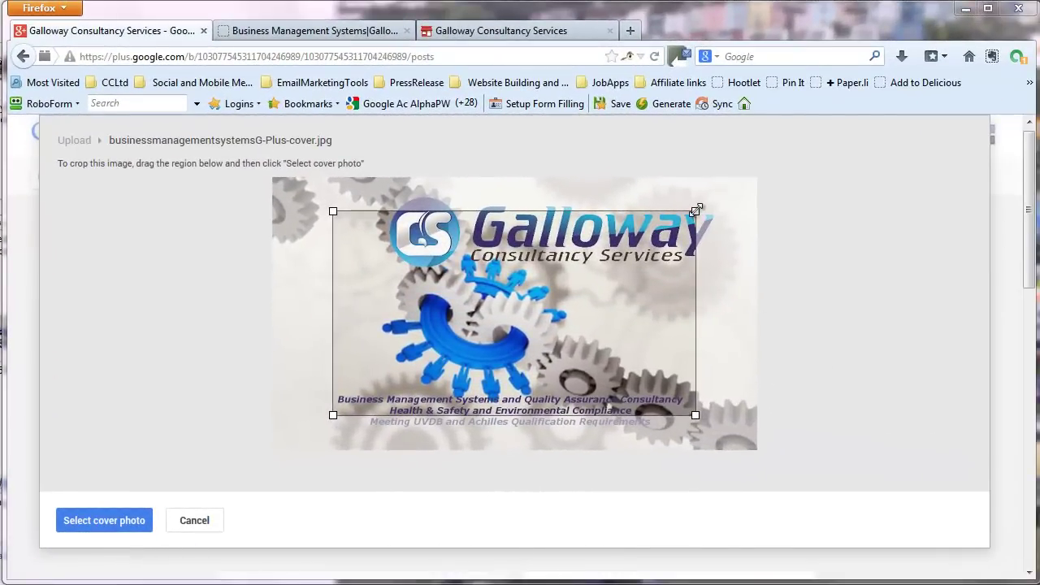
Step: Enlarge the crop region to cover the whole uploaded image and apply it as the cover photo
{"action": "left_click_drag", "start_coordinate": [696, 210], "coordinate": [773, 162]}
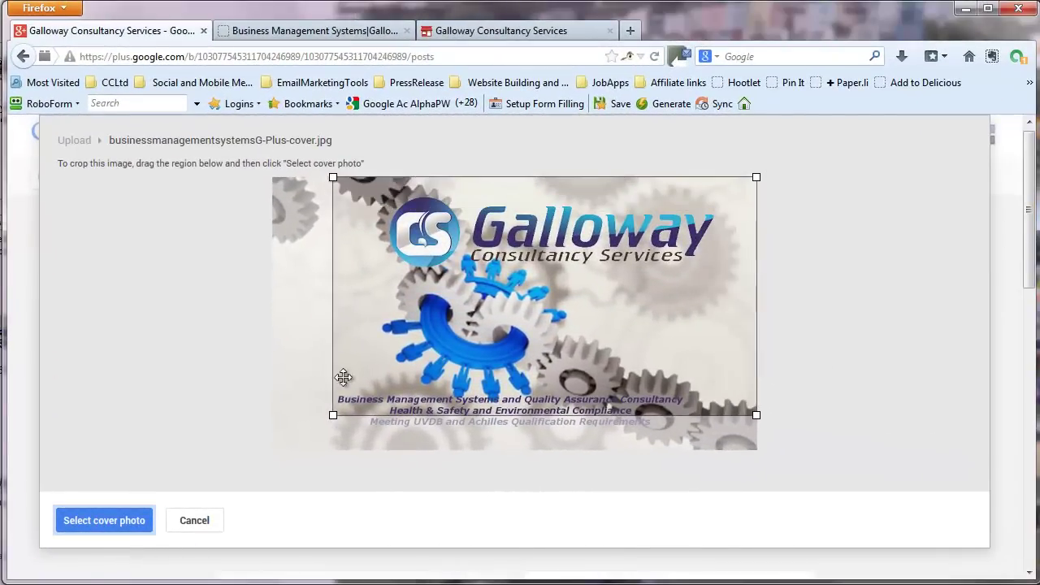
{"action": "left_click_drag", "start_coordinate": [328, 415], "coordinate": [270, 473]}
{"action": "left_click", "coordinate": [93, 520]}
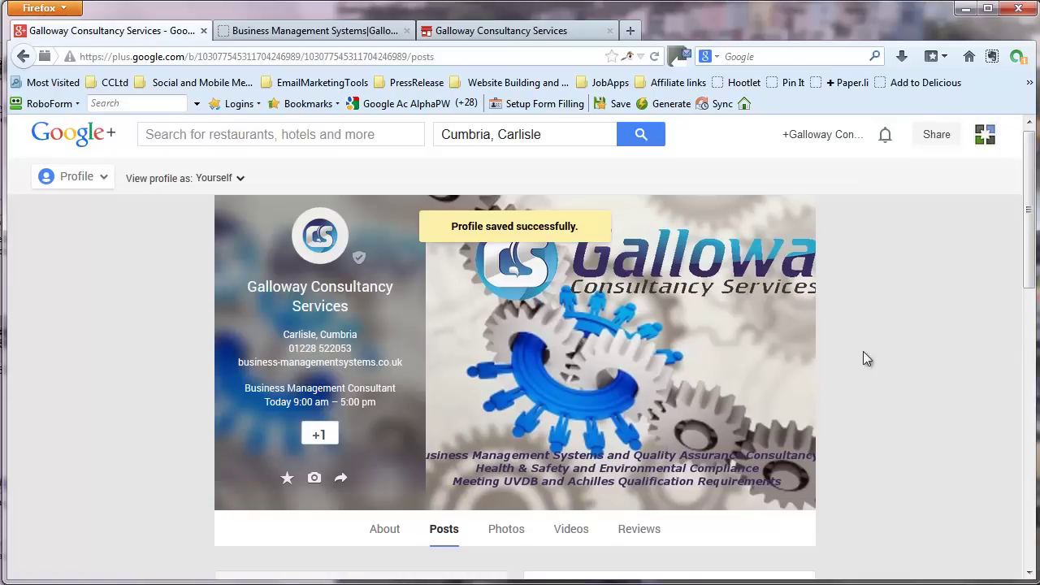
Step: Return to the page's dashboard and open its business information for editing
{"action": "mouse_move", "coordinate": [1029, 205]}
{"action": "left_mouse_down"}
{"action": "mouse_move", "coordinate": [1036, 284]}
{"action": "mouse_move", "coordinate": [1030, 203]}
{"action": "left_mouse_up"}
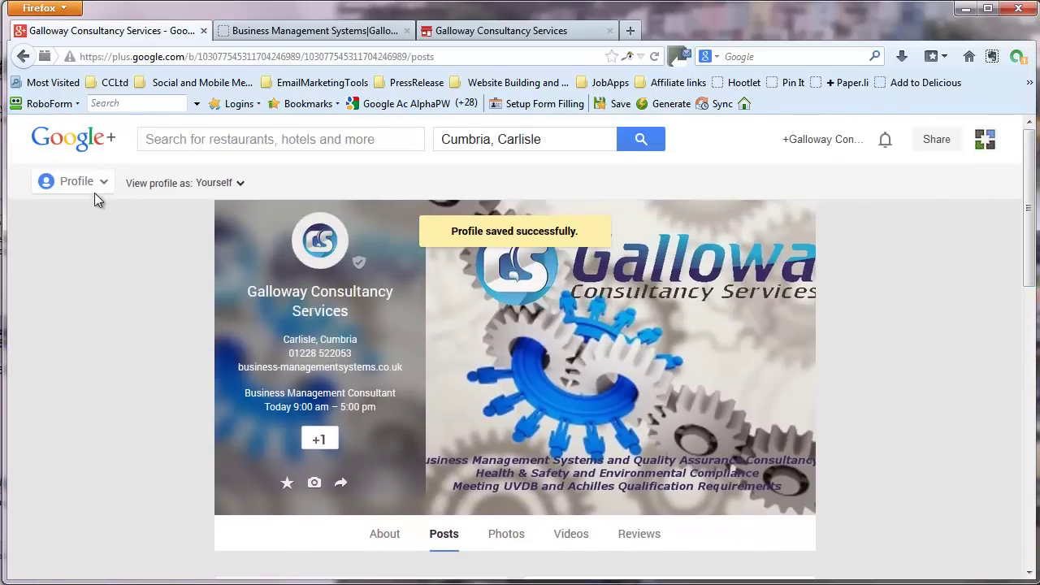
{"action": "mouse_move", "coordinate": [82, 187]}
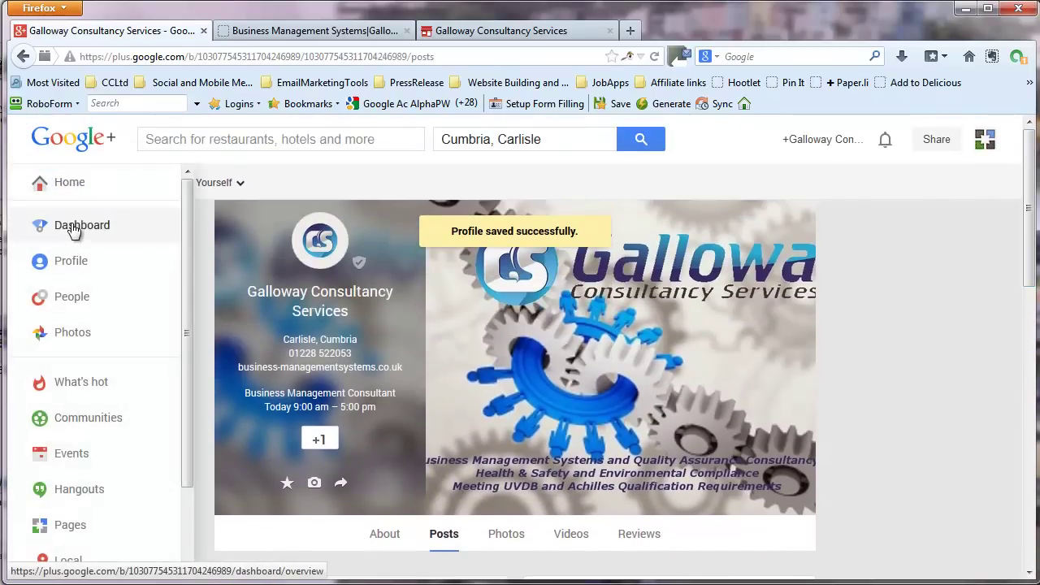
{"action": "left_click", "coordinate": [86, 224]}
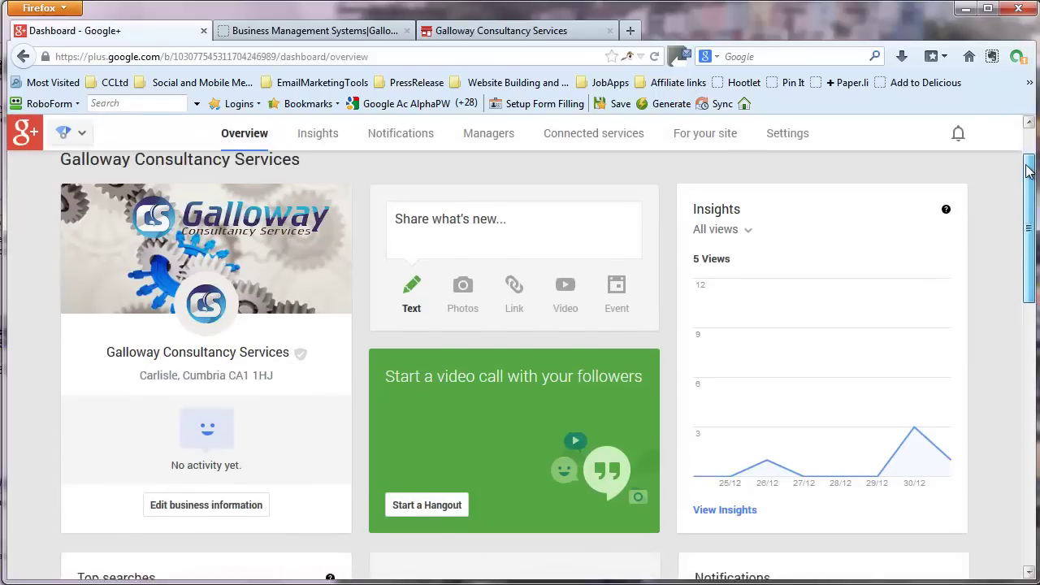
{"action": "left_click_drag", "start_coordinate": [1027, 164], "coordinate": [1028, 187]}
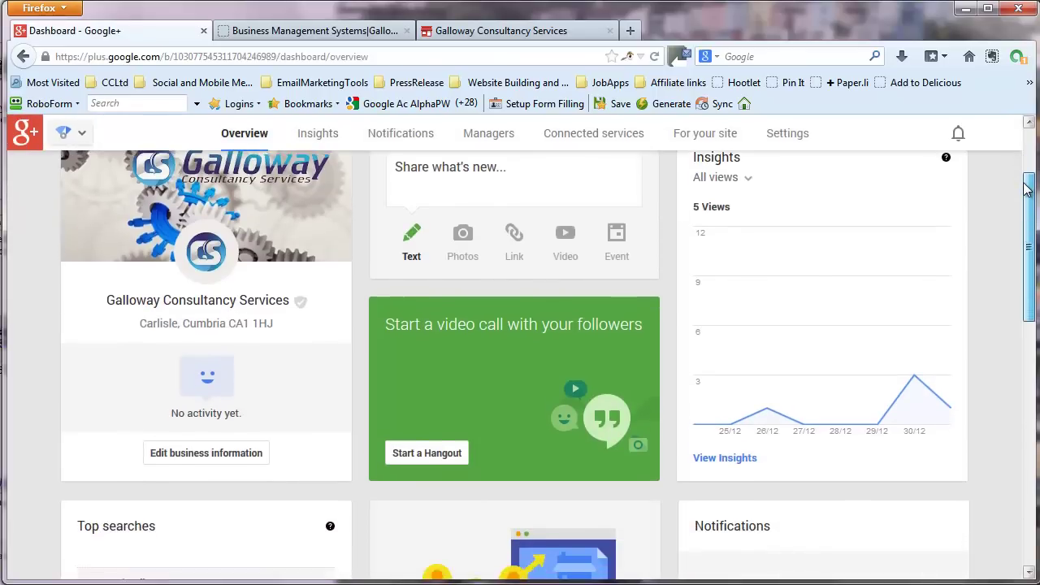
{"action": "left_click", "coordinate": [208, 462]}
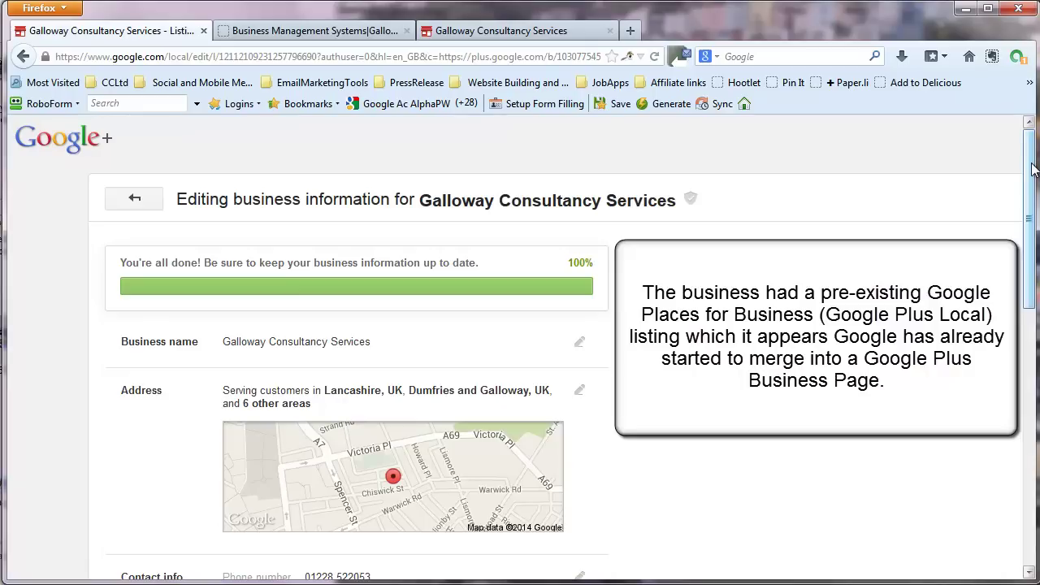
Step: Review the first business information sections and open the address for editing
{"action": "scroll", "coordinate": [1031, 169], "scroll_direction": "down", "scroll_amount": 2}
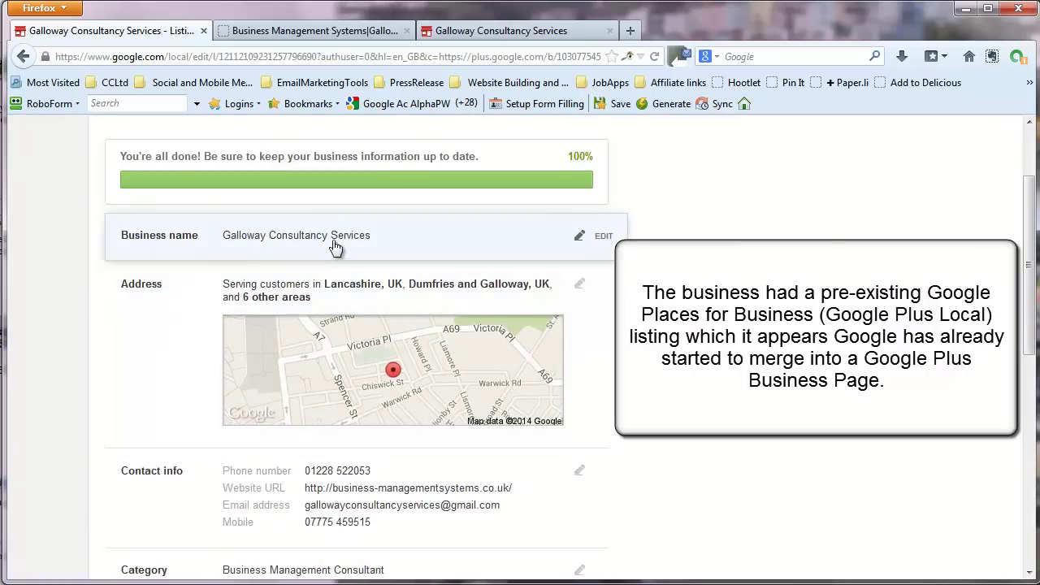
{"action": "mouse_move", "coordinate": [579, 238]}
{"action": "scroll", "coordinate": [650, 255], "scroll_direction": "down", "scroll_amount": 2}
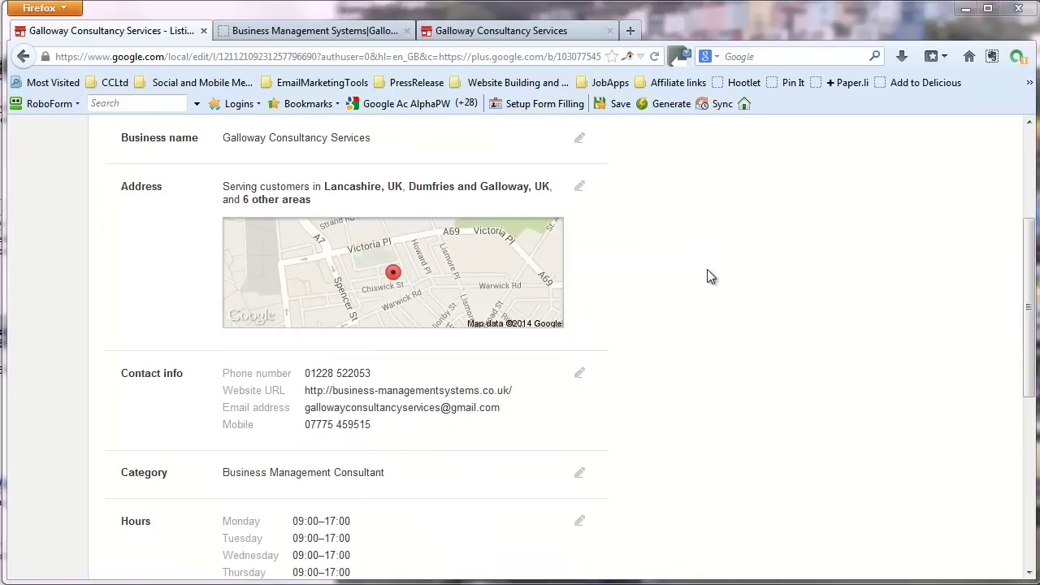
{"action": "mouse_move", "coordinate": [601, 205]}
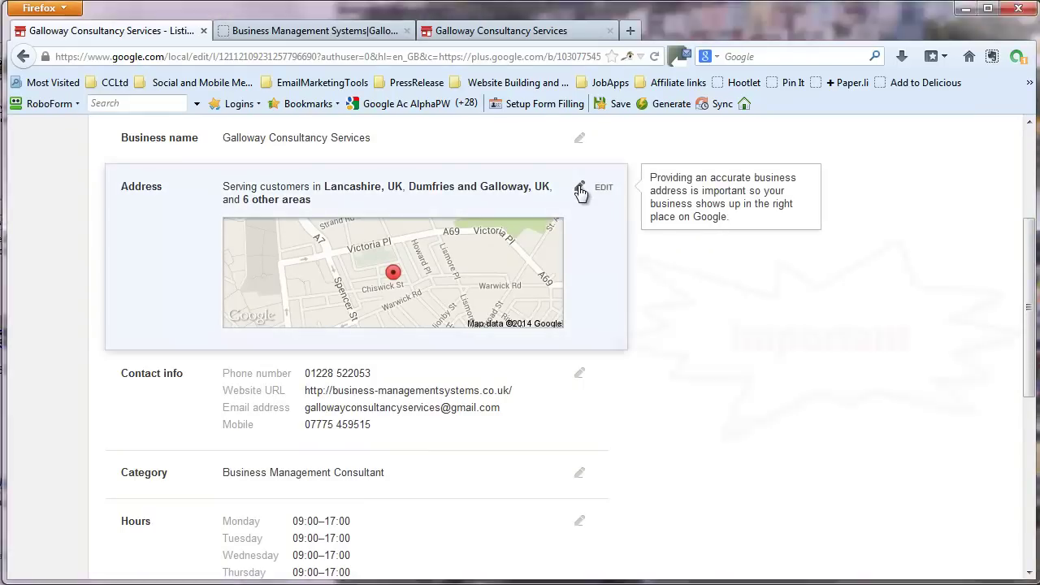
{"action": "left_click", "coordinate": [580, 189]}
Step: Review the address fields, the option to deliver goods and services at customers' locations, and the listed delivery areas
{"action": "mouse_move", "coordinate": [1033, 275]}
{"action": "left_mouse_down"}
{"action": "mouse_move", "coordinate": [1033, 185]}
{"action": "mouse_move", "coordinate": [1035, 295]}
{"action": "left_mouse_up"}
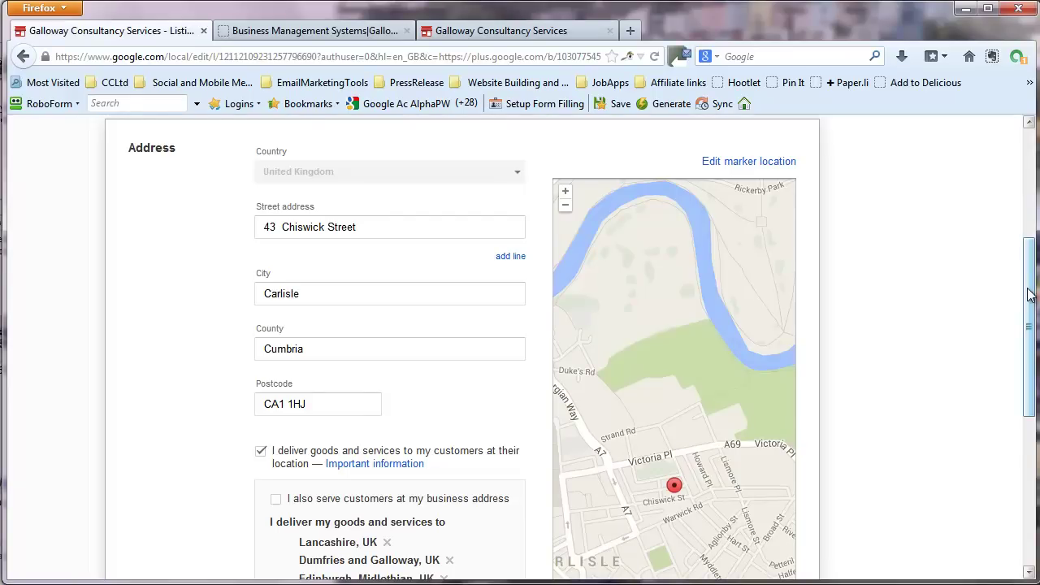
{"action": "left_click_drag", "start_coordinate": [1027, 295], "coordinate": [1029, 349]}
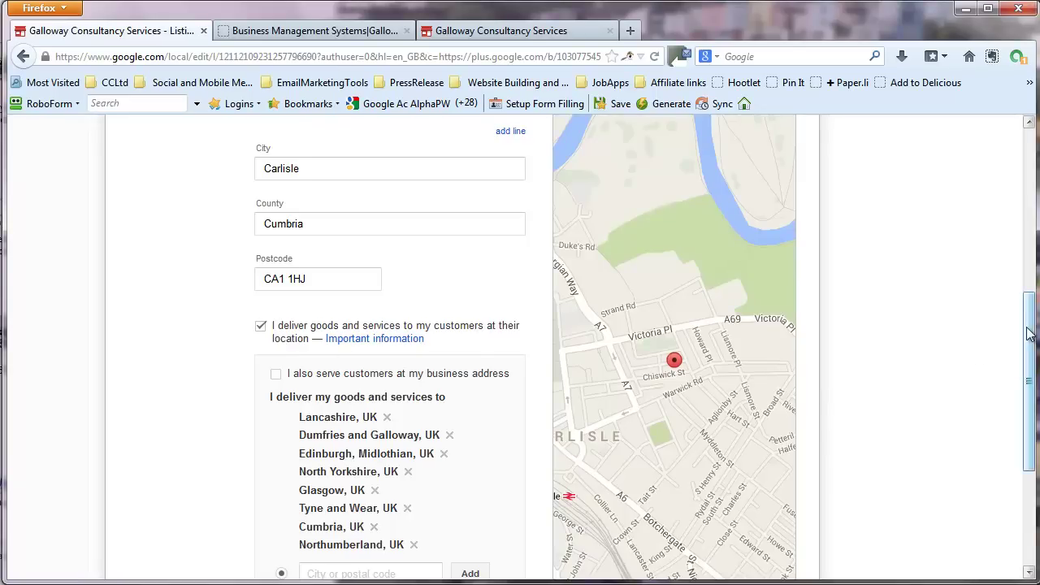
{"action": "left_click_drag", "start_coordinate": [1028, 334], "coordinate": [1034, 356]}
{"action": "left_click", "coordinate": [261, 252]}
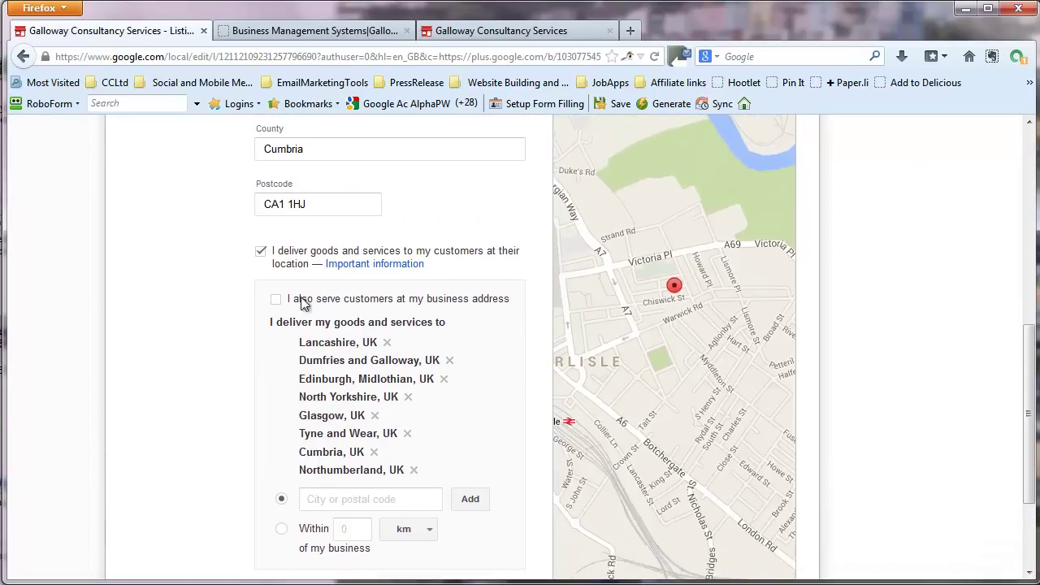
{"action": "left_click", "coordinate": [261, 252]}
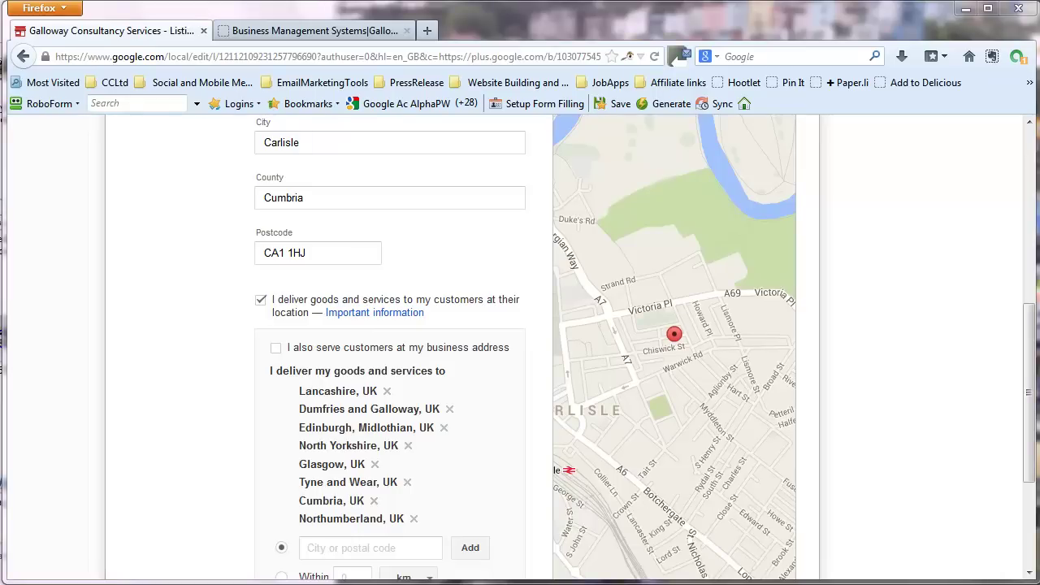
{"action": "left_click_drag", "start_coordinate": [1027, 323], "coordinate": [1025, 381]}
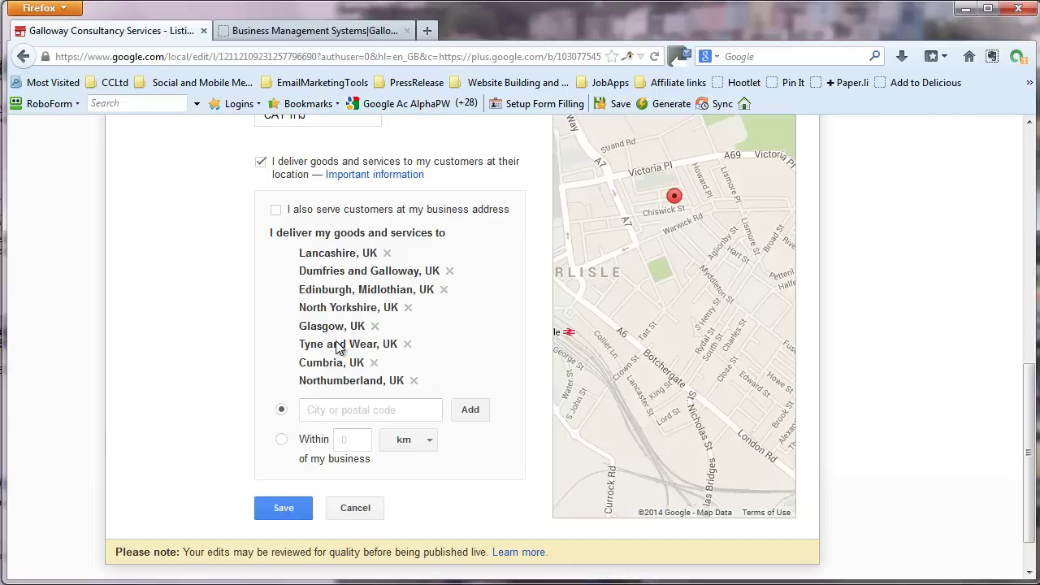
Step: Add Newcastle upon Tyne, Manchester and Liverpool to the areas where goods and services are delivered
{"action": "left_click", "coordinate": [376, 409]}
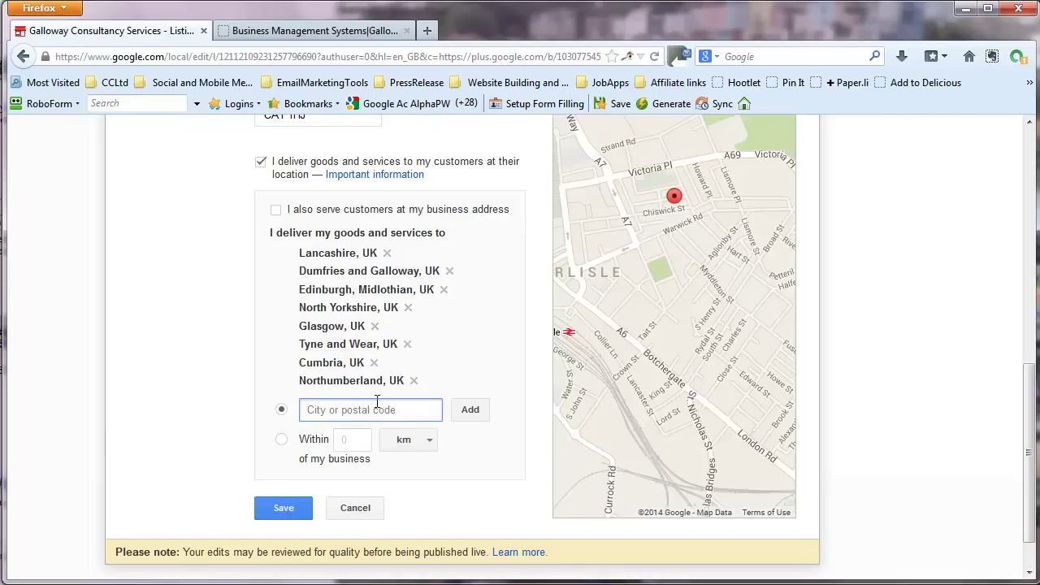
{"action": "type", "text": "Newcastle upon Tyne"}
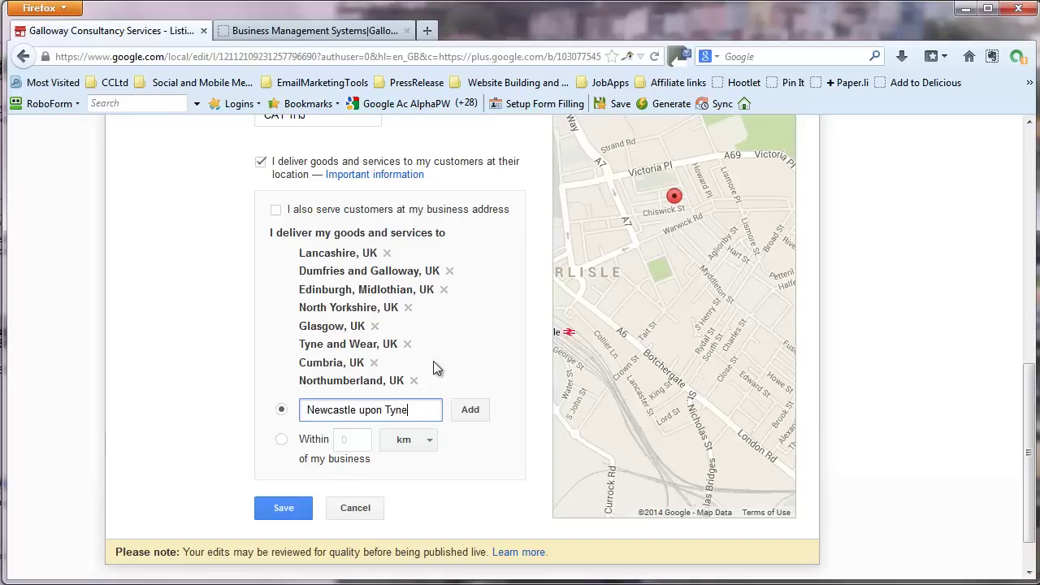
{"action": "left_click", "coordinate": [470, 410]}
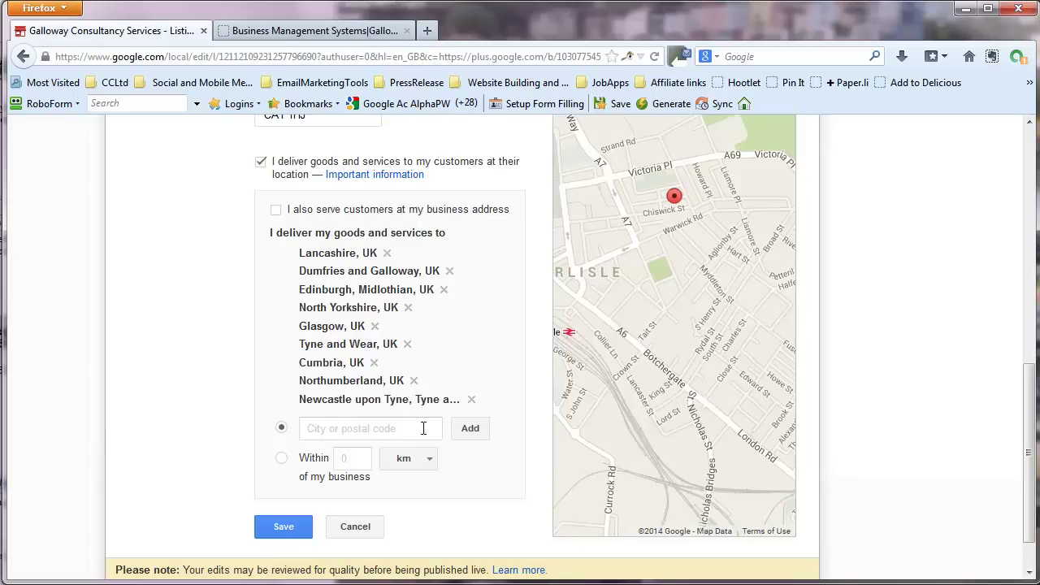
{"action": "left_click", "coordinate": [422, 429]}
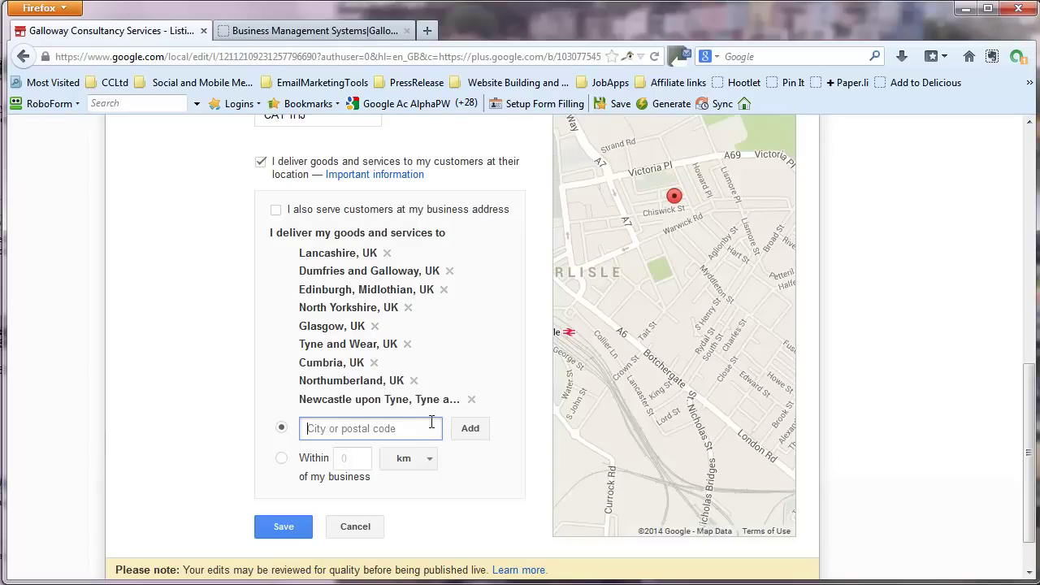
{"action": "type", "text": "Manche"}
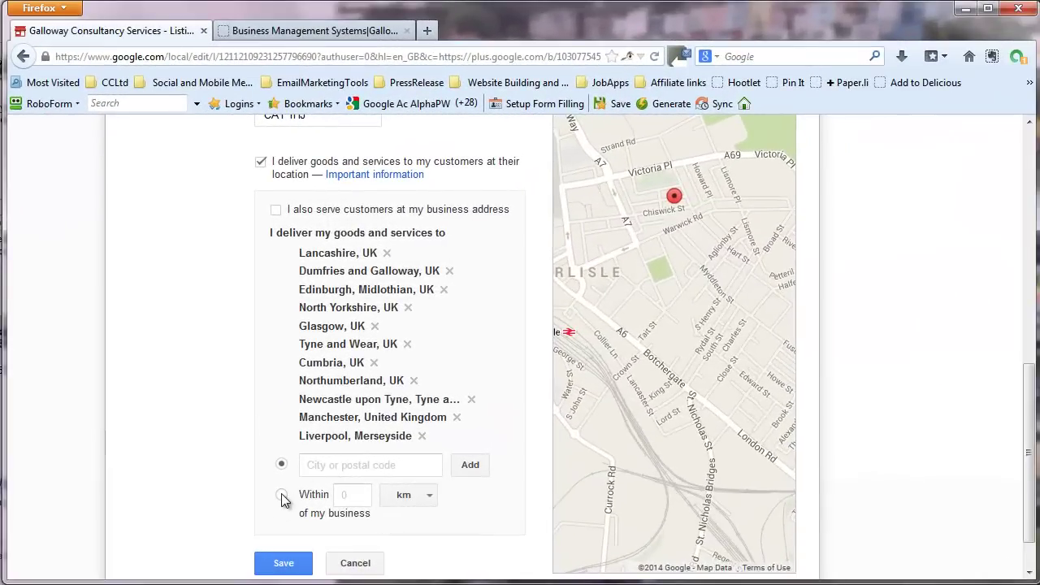
Step: Try a distance-based service area in miles, then return to the listed places and close the address form
{"action": "left_click", "coordinate": [281, 494]}
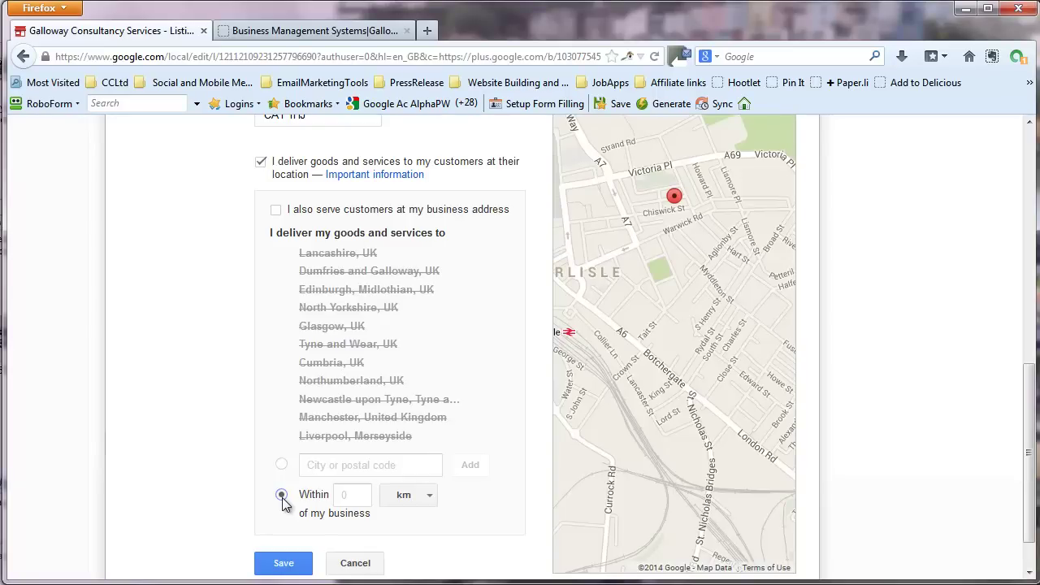
{"action": "left_click", "coordinate": [355, 495]}
{"action": "left_click", "coordinate": [422, 496]}
{"action": "left_click", "coordinate": [399, 481]}
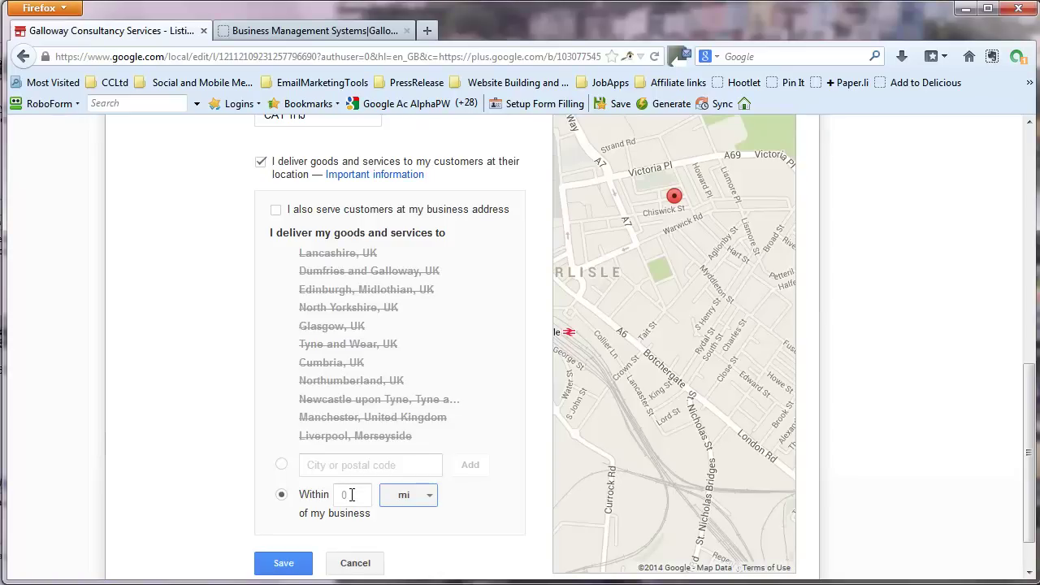
{"action": "left_click", "coordinate": [281, 467]}
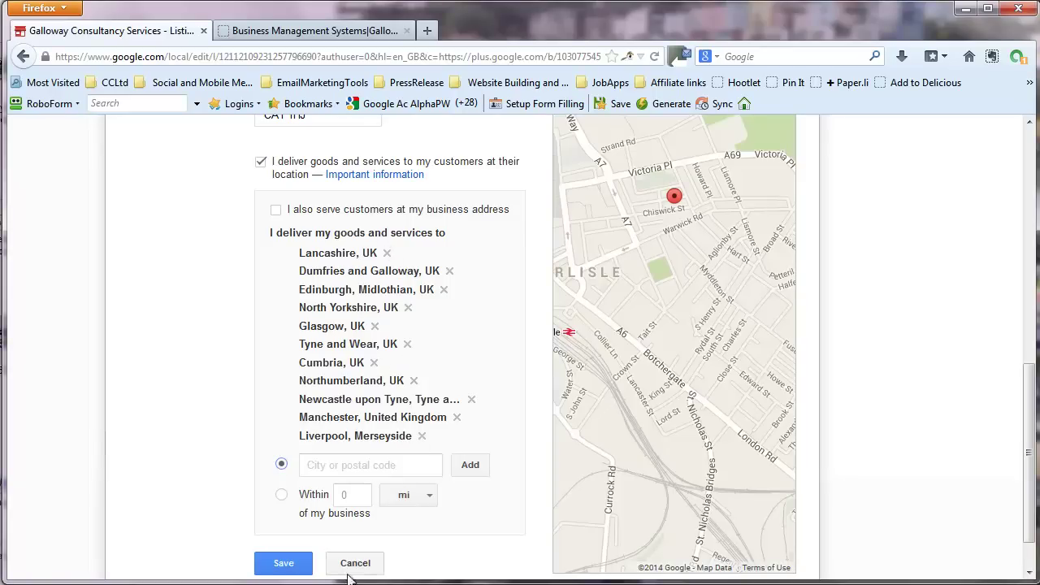
{"action": "left_click", "coordinate": [284, 563]}
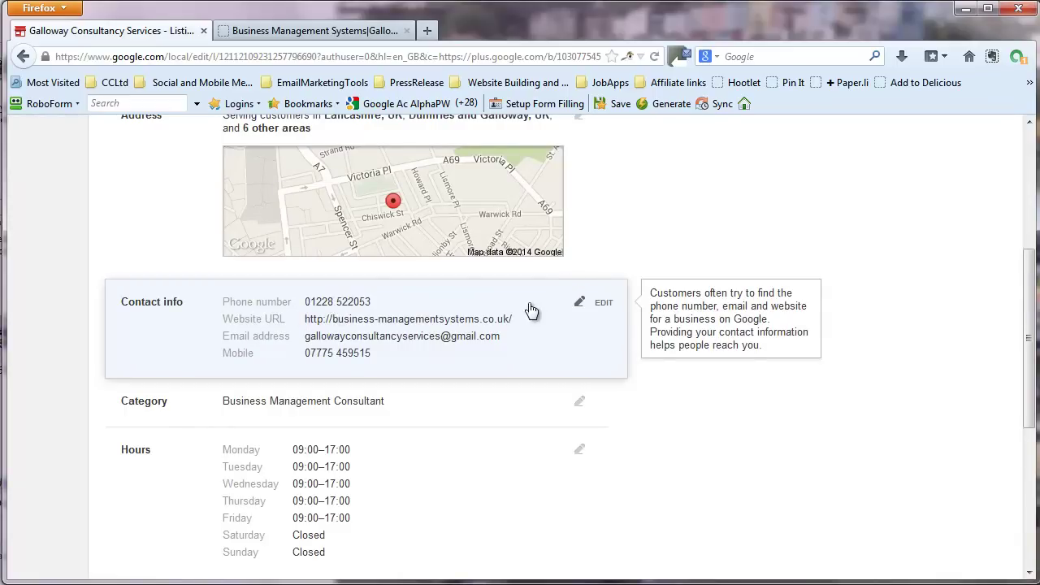
Step: Try adding another contact entry to the contact info, check its available types and close the form
{"action": "left_click", "coordinate": [605, 307]}
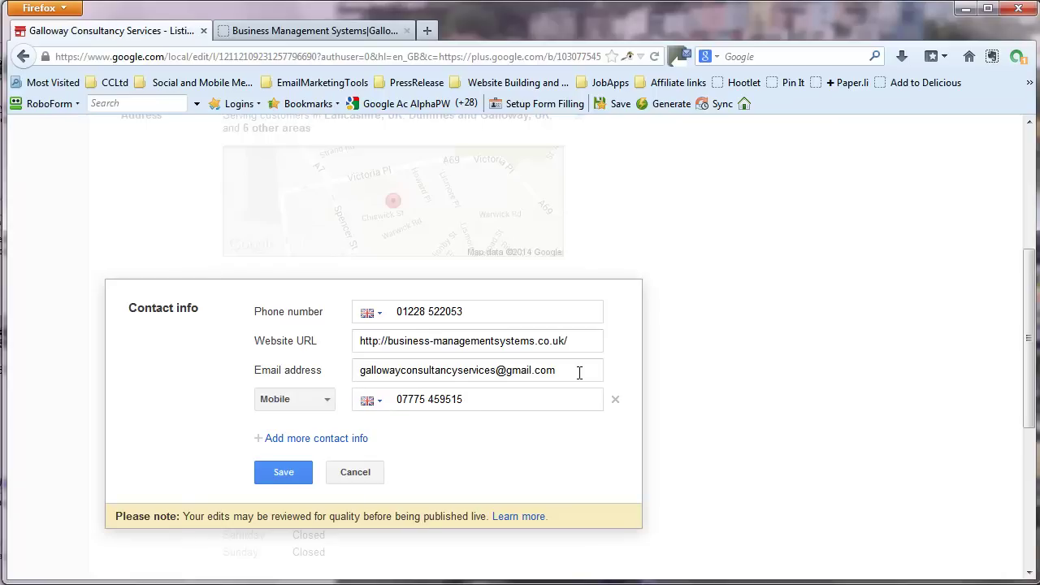
{"action": "left_click", "coordinate": [305, 443]}
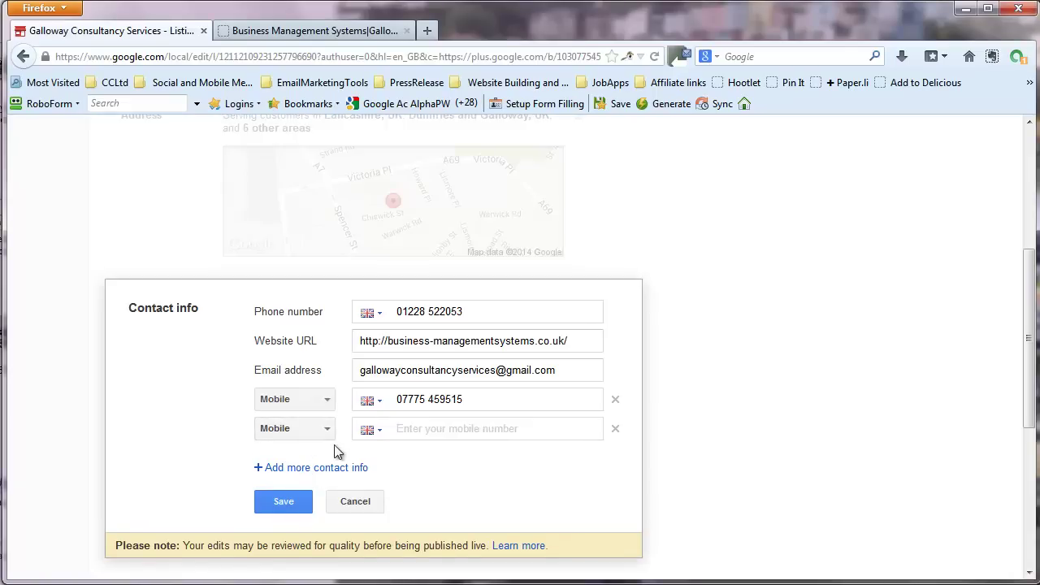
{"action": "left_click", "coordinate": [327, 431]}
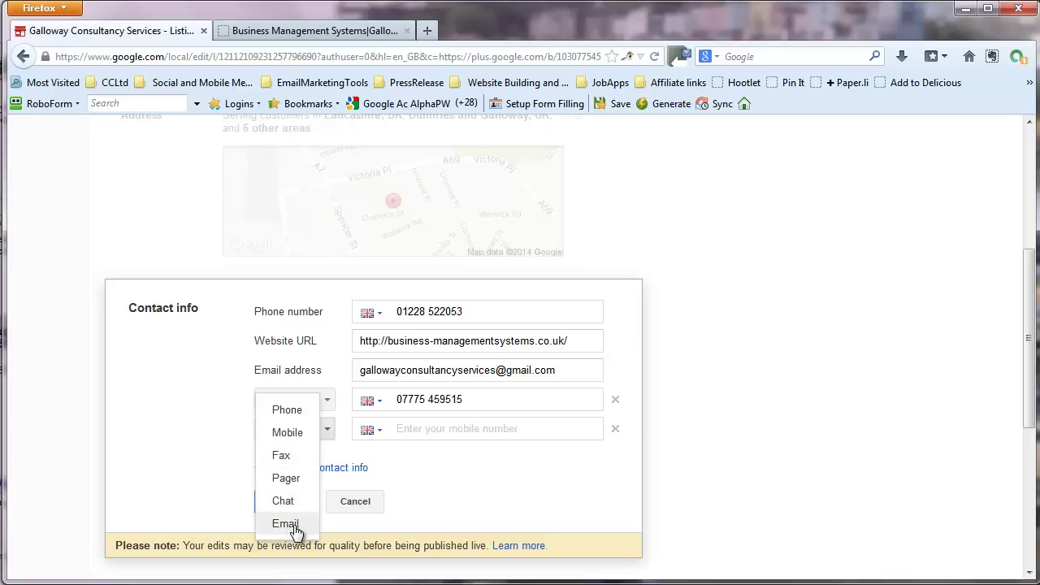
{"action": "left_click", "coordinate": [439, 492]}
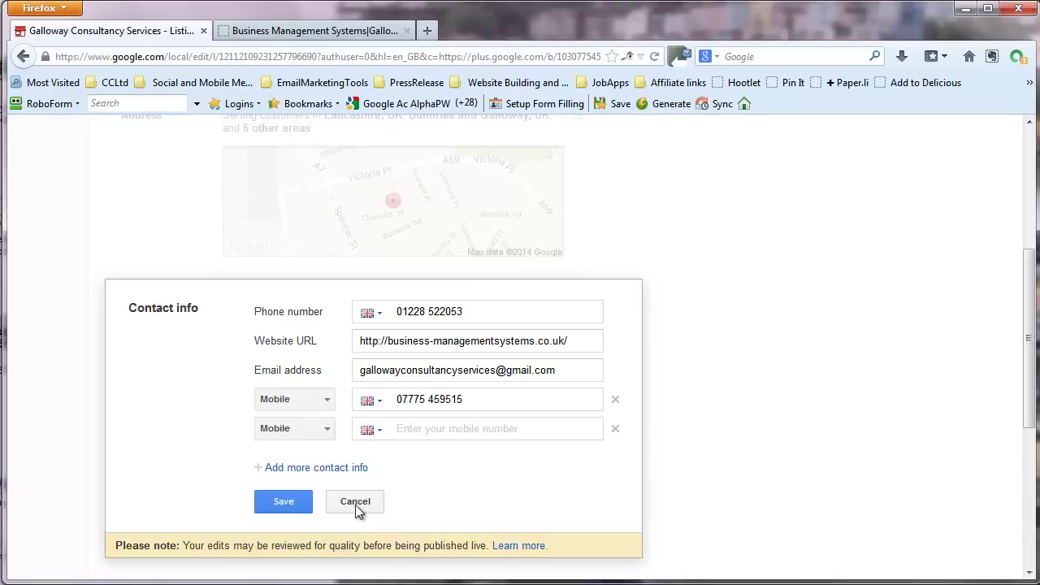
{"action": "left_click", "coordinate": [284, 501]}
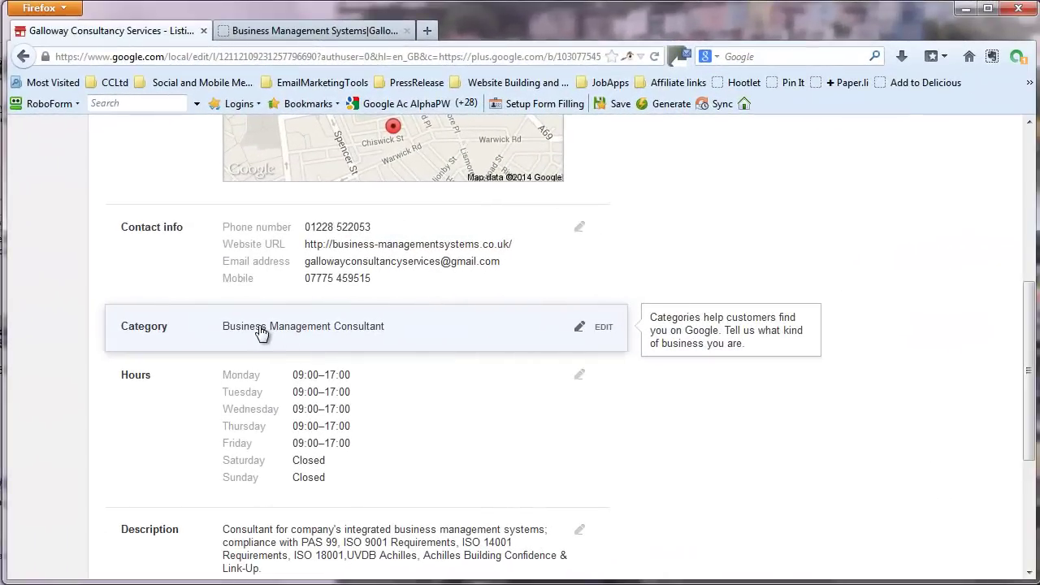
Step: Open the business category for editing
{"action": "left_click", "coordinate": [604, 329]}
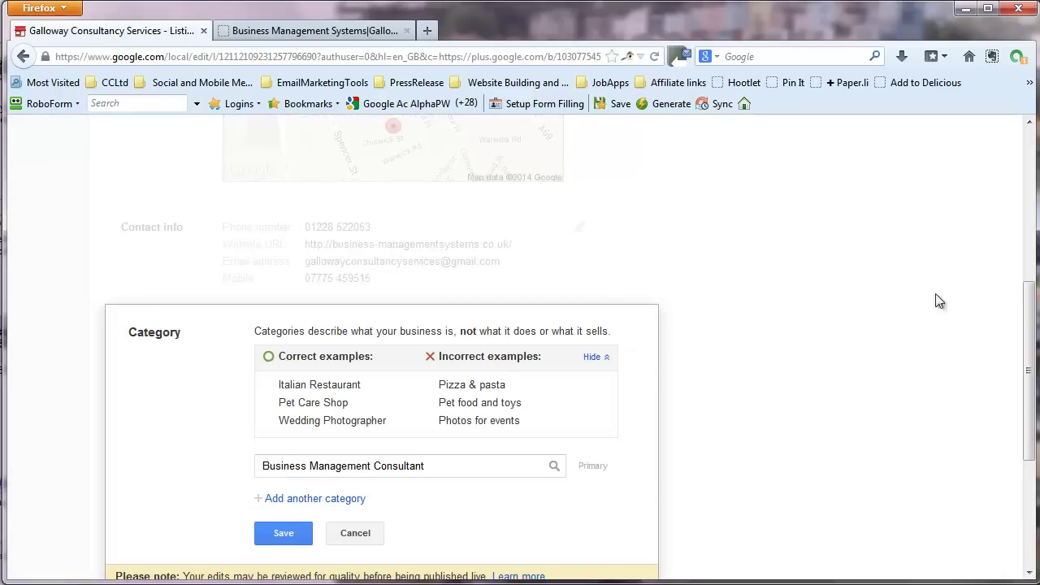
{"action": "left_click_drag", "start_coordinate": [1028, 301], "coordinate": [1026, 357]}
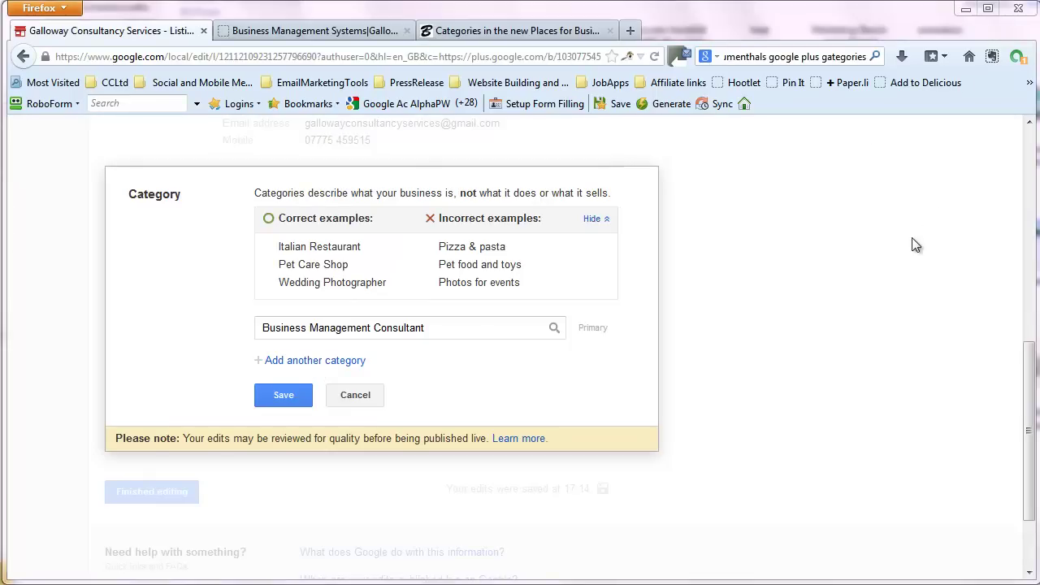
Step: Switch to the Blumenthals article about Places for Business categories and open its linked Google categories page
{"action": "left_click", "coordinate": [481, 32]}
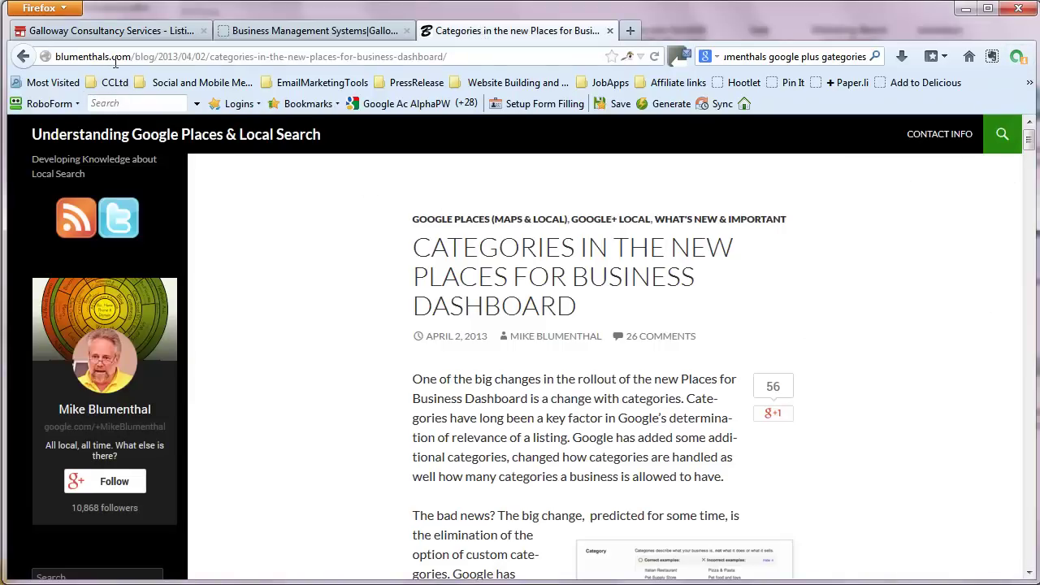
{"action": "mouse_move", "coordinate": [1027, 141]}
{"action": "left_mouse_down"}
{"action": "mouse_move", "coordinate": [1029, 220]}
{"action": "mouse_move", "coordinate": [1028, 142]}
{"action": "left_mouse_up"}
{"action": "left_click_drag", "start_coordinate": [1028, 140], "coordinate": [1028, 205]}
{"action": "left_click", "coordinate": [758, 492]}
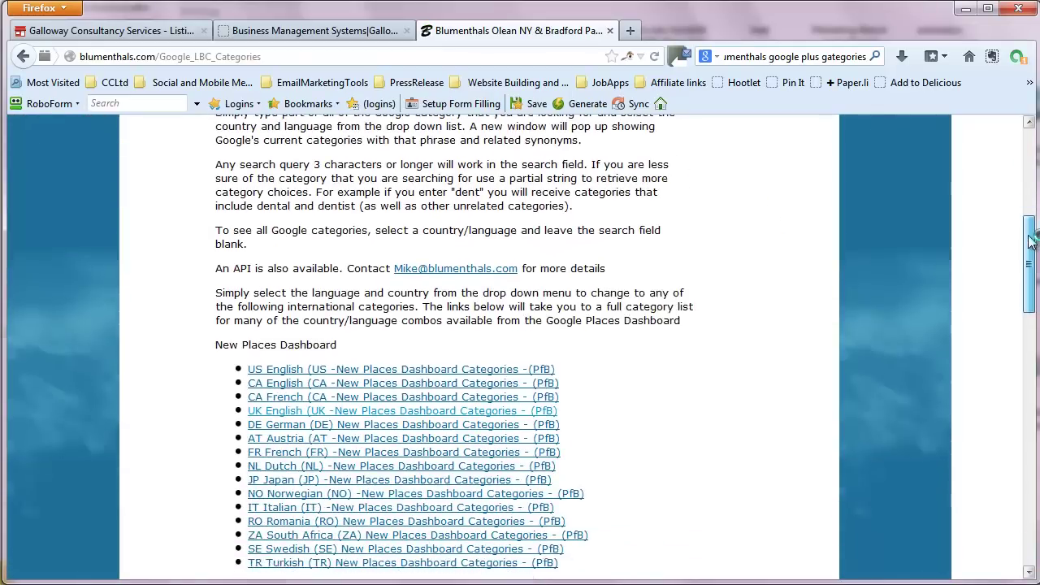
Step: Open the UK English New Places Dashboard category list and browse its entries
{"action": "left_click_drag", "start_coordinate": [1028, 206], "coordinate": [1018, 276]}
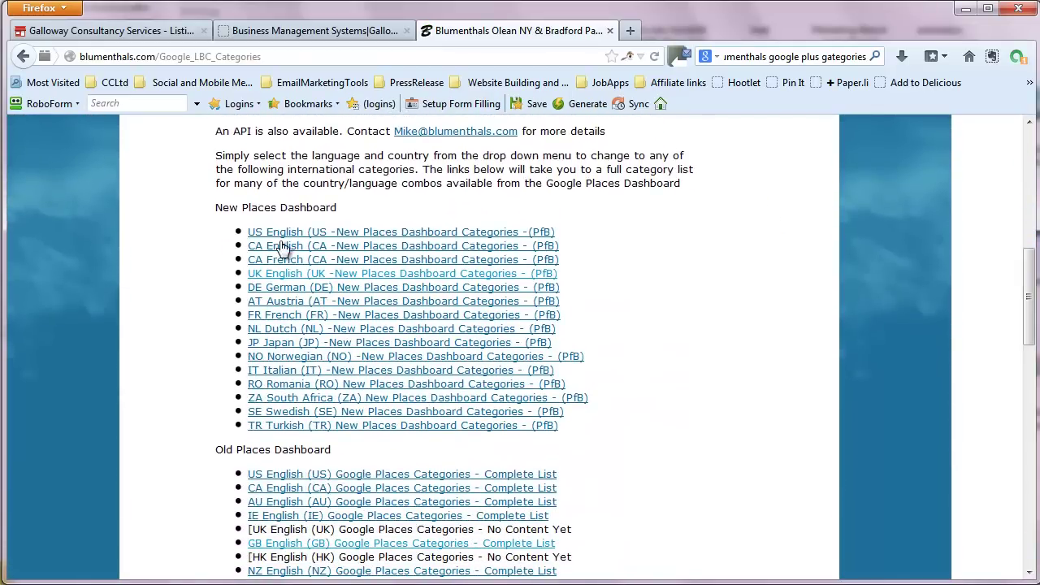
{"action": "left_click", "coordinate": [355, 276]}
{"action": "left_click_drag", "start_coordinate": [1028, 134], "coordinate": [1027, 251]}
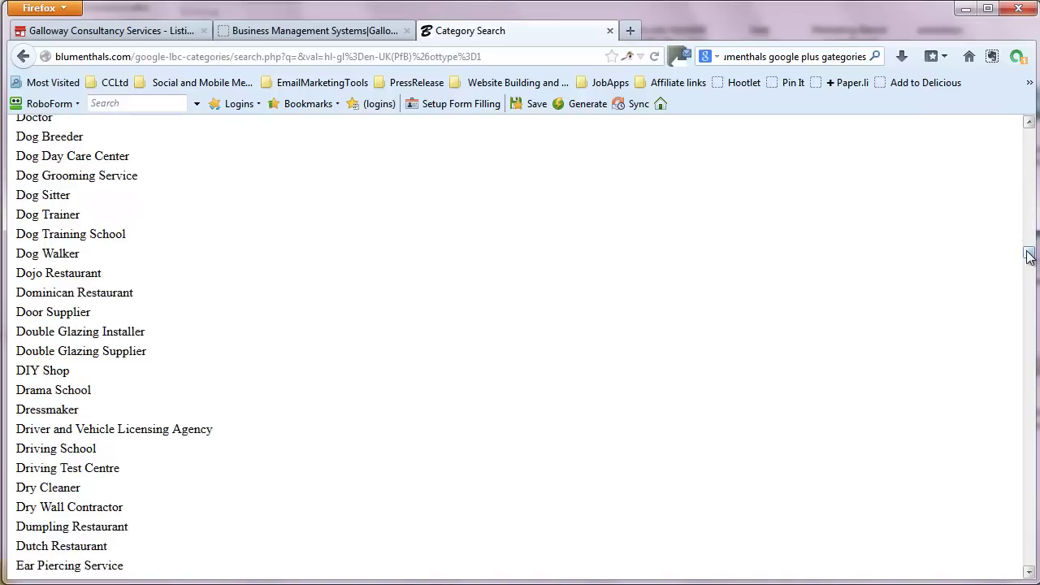
{"action": "left_click_drag", "start_coordinate": [1027, 257], "coordinate": [1029, 286]}
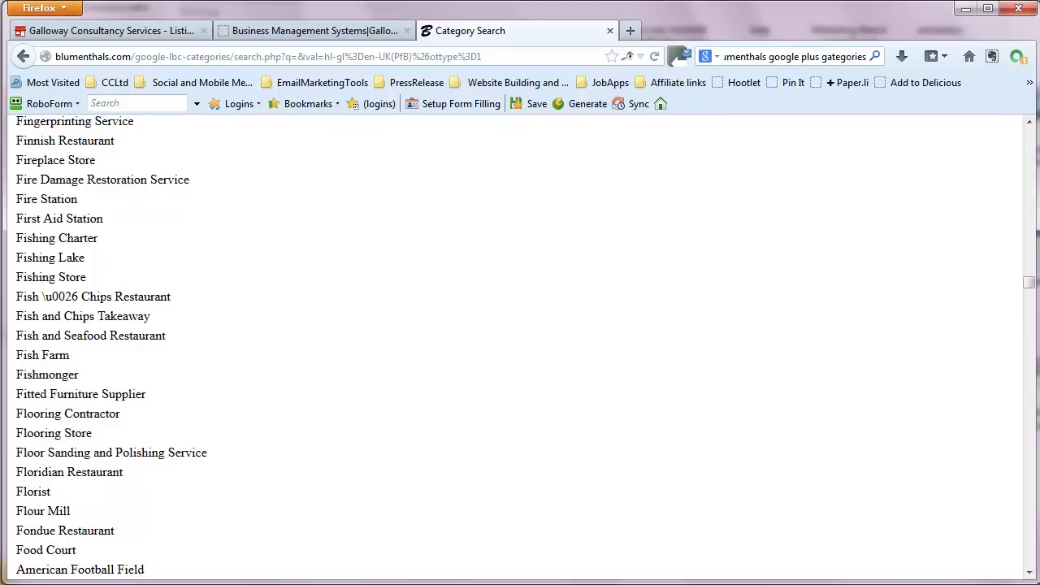
Step: Search the UK category list for "consultant" and for "environment"
{"action": "key", "text": "Home"}
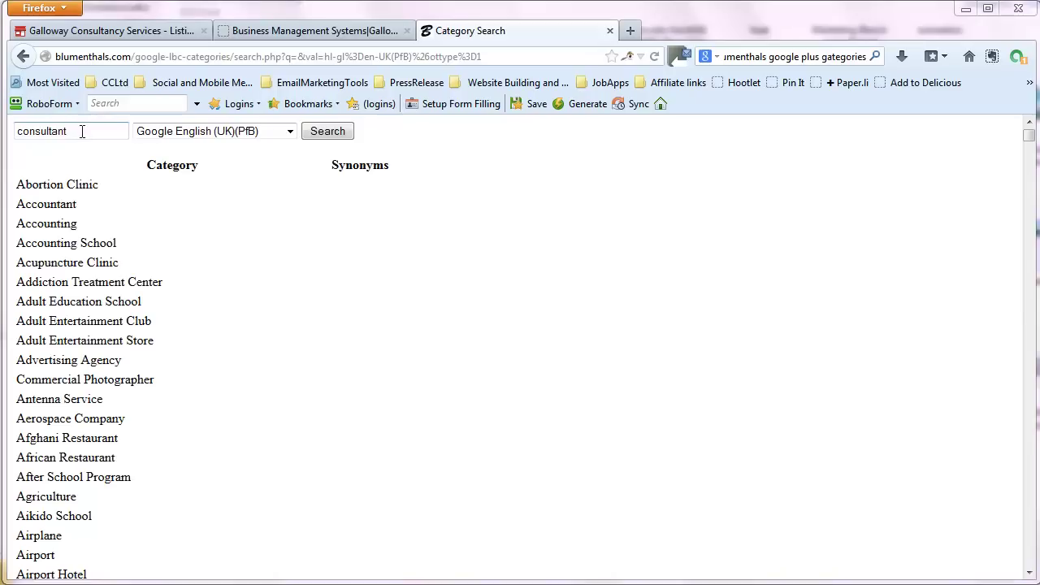
{"action": "left_click", "coordinate": [331, 135]}
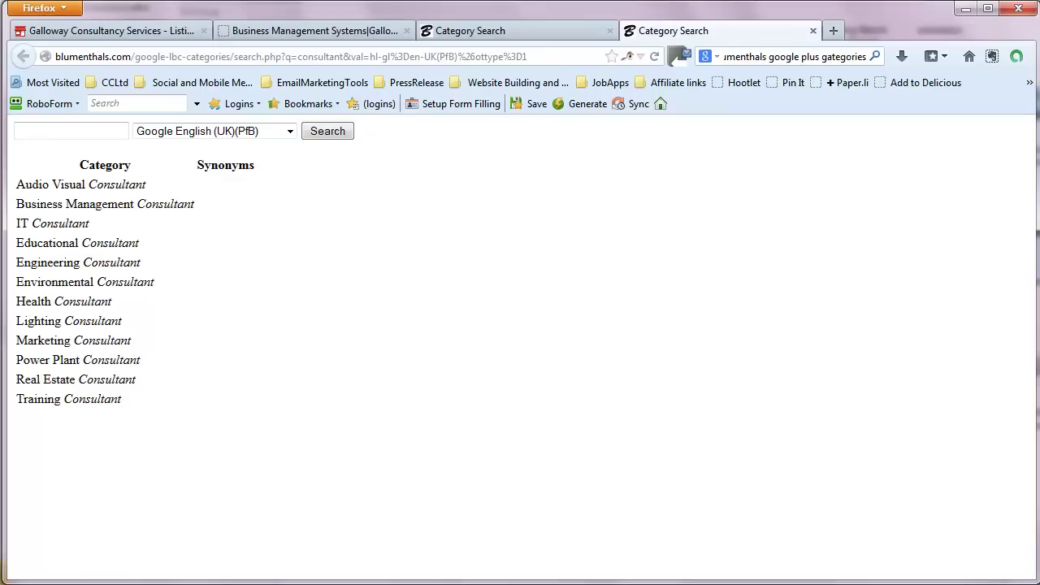
{"action": "key", "text": "ctrl+Page_Up"}
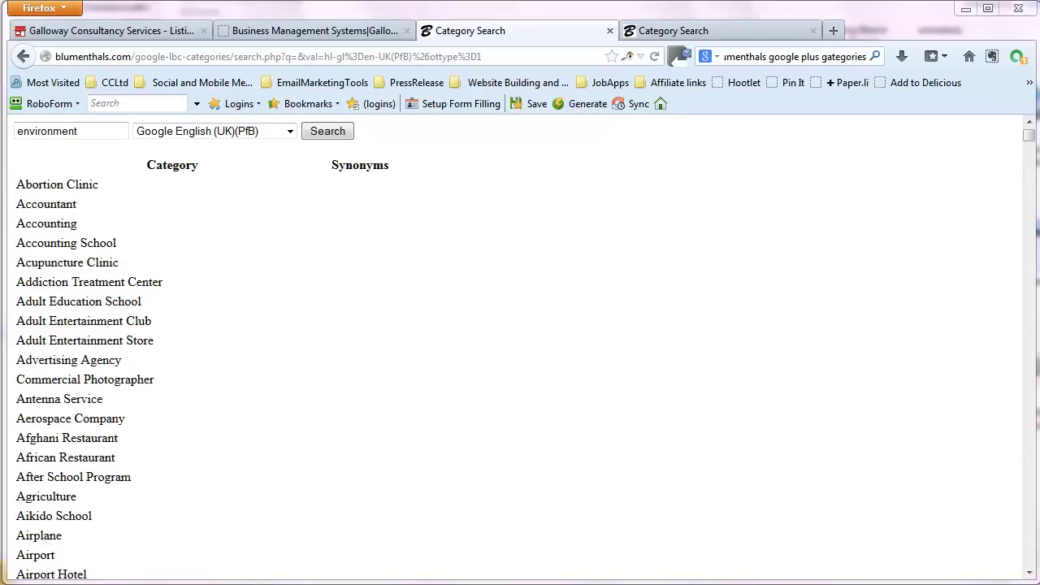
{"action": "left_click", "coordinate": [703, 32]}
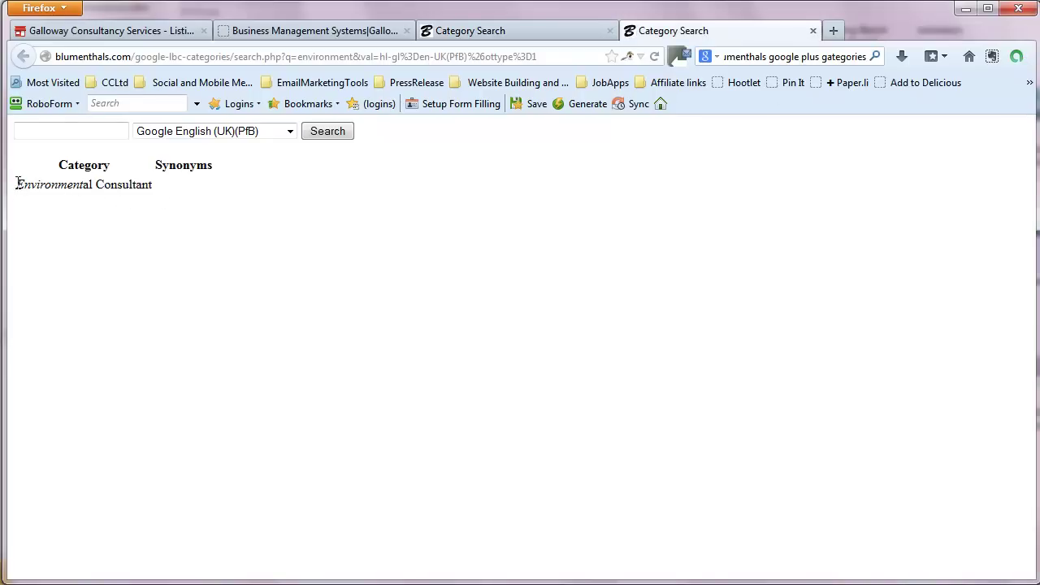
Step: Copy the Environmental Consultant category name, close the search results and return to the listing's category form
{"action": "left_click_drag", "start_coordinate": [17, 185], "coordinate": [157, 188]}
{"action": "key", "text": "ctrl+c"}
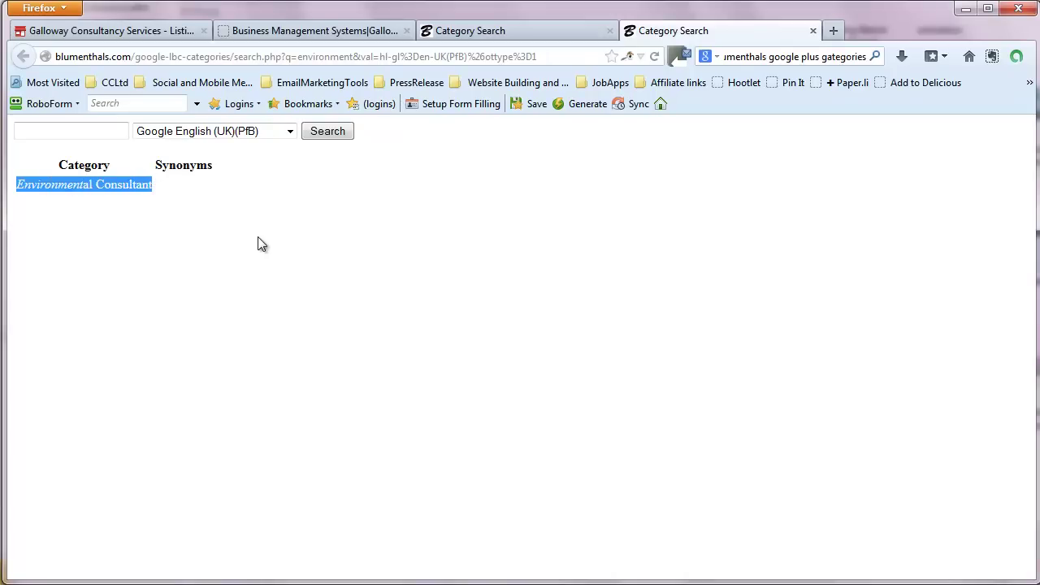
{"action": "left_click", "coordinate": [813, 31]}
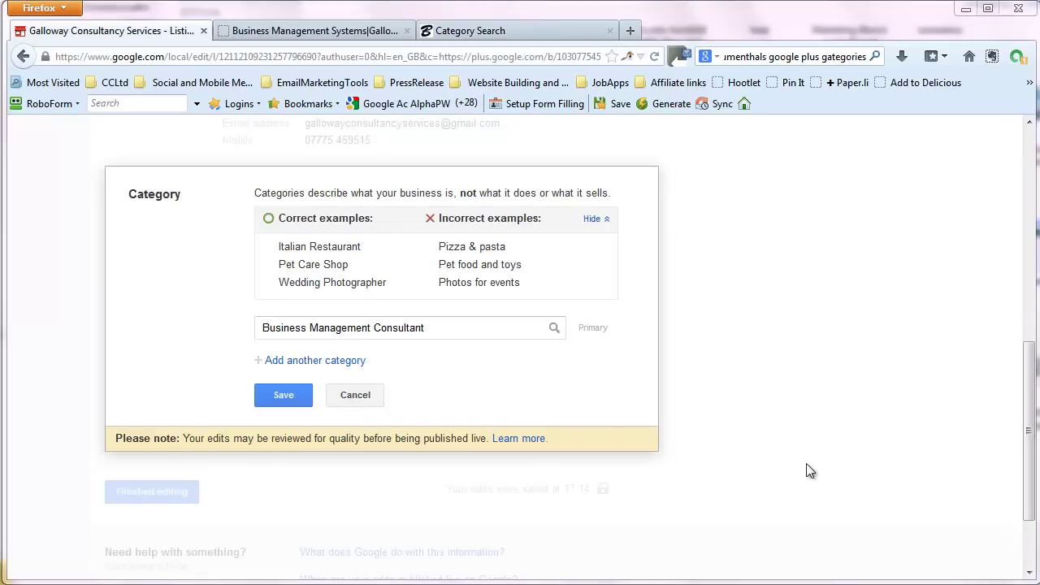
Step: Add Environmental Consultant as a second category on the listing and save the category section
{"action": "left_click", "coordinate": [302, 362]}
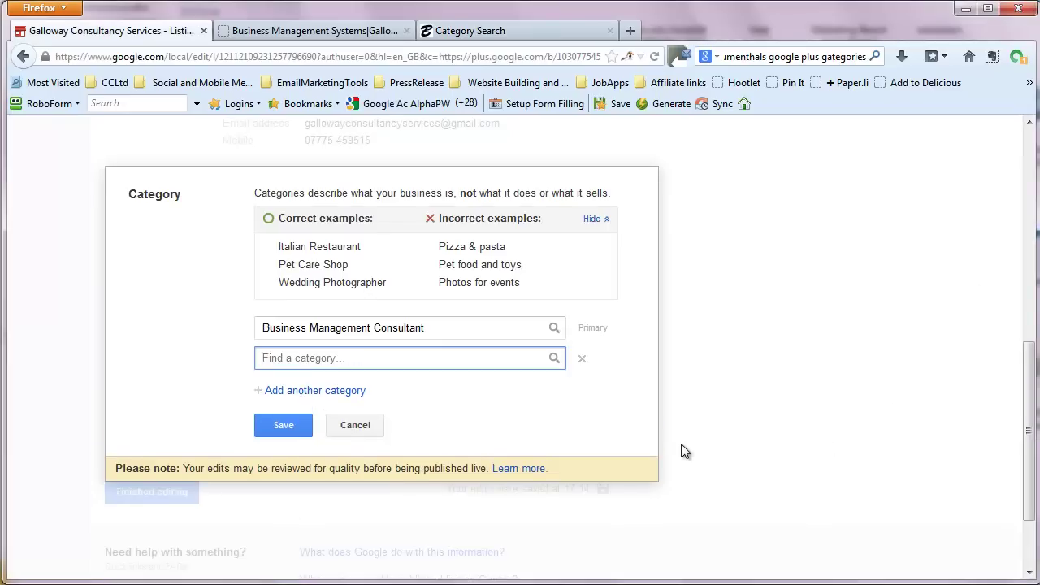
{"action": "key", "text": "ctrl+v"}
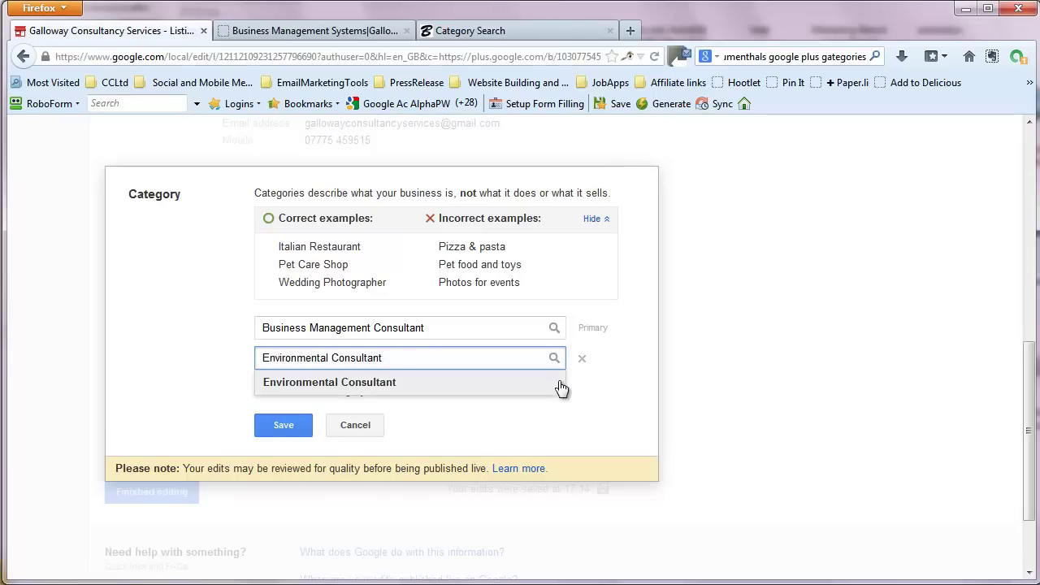
{"action": "left_click", "coordinate": [302, 427]}
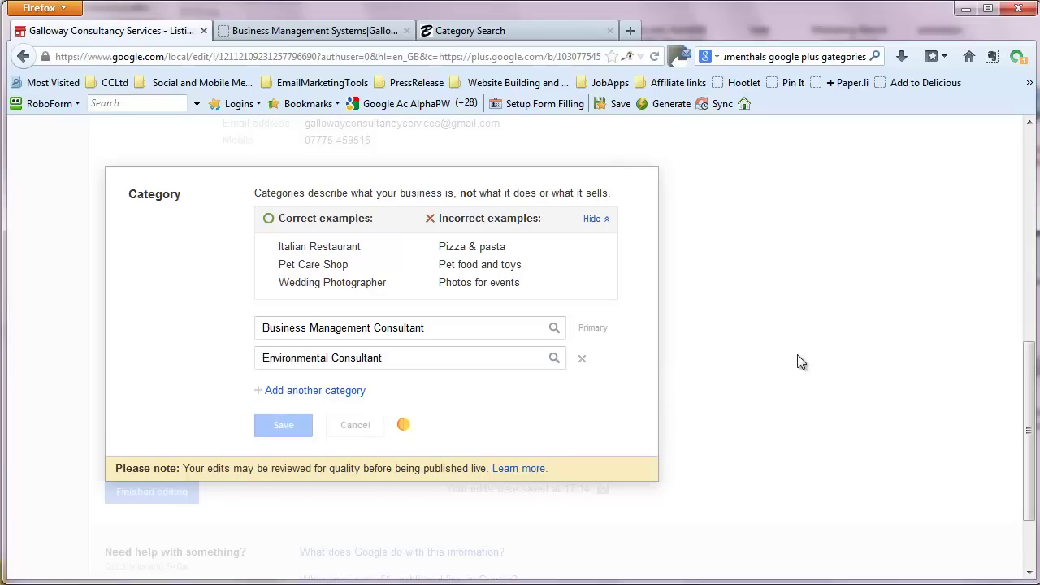
{"action": "left_click_drag", "start_coordinate": [1030, 381], "coordinate": [655, 409]}
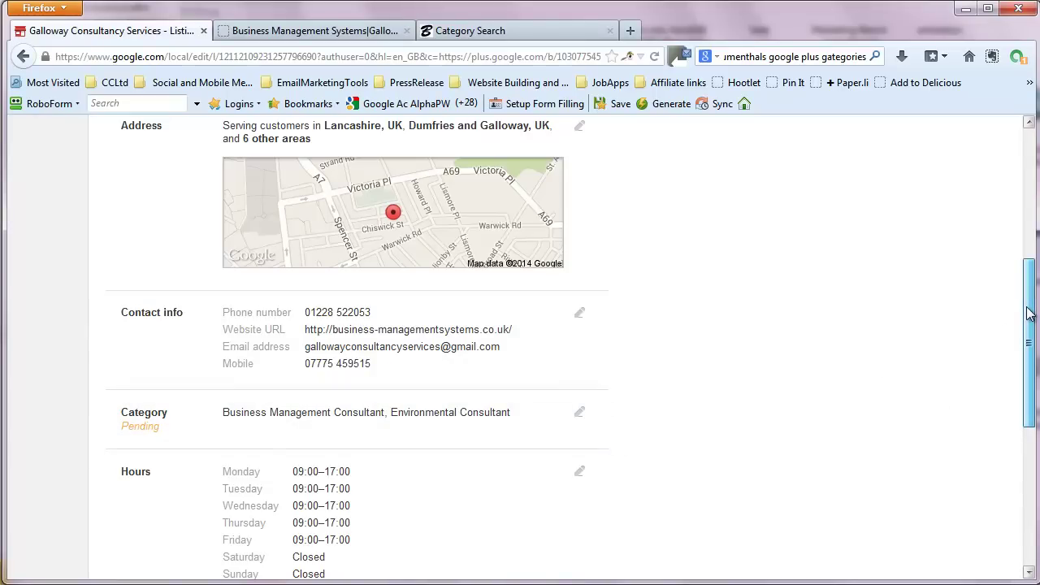
{"action": "left_click_drag", "start_coordinate": [1028, 314], "coordinate": [1028, 368]}
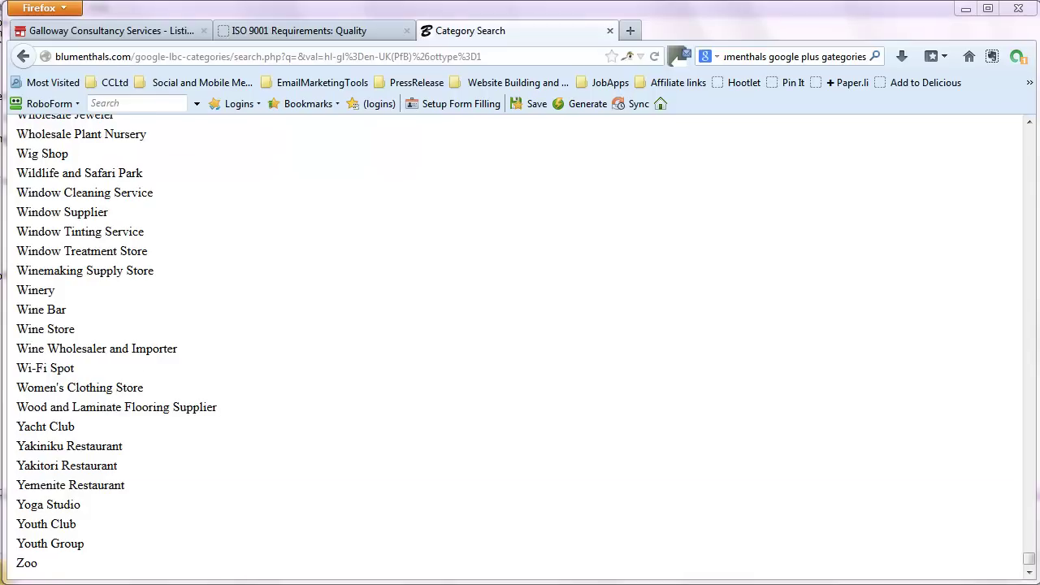
Step: Switch to the Notepad notes and copy the category name Training Consultant
{"action": "key", "text": "alt+Tab"}
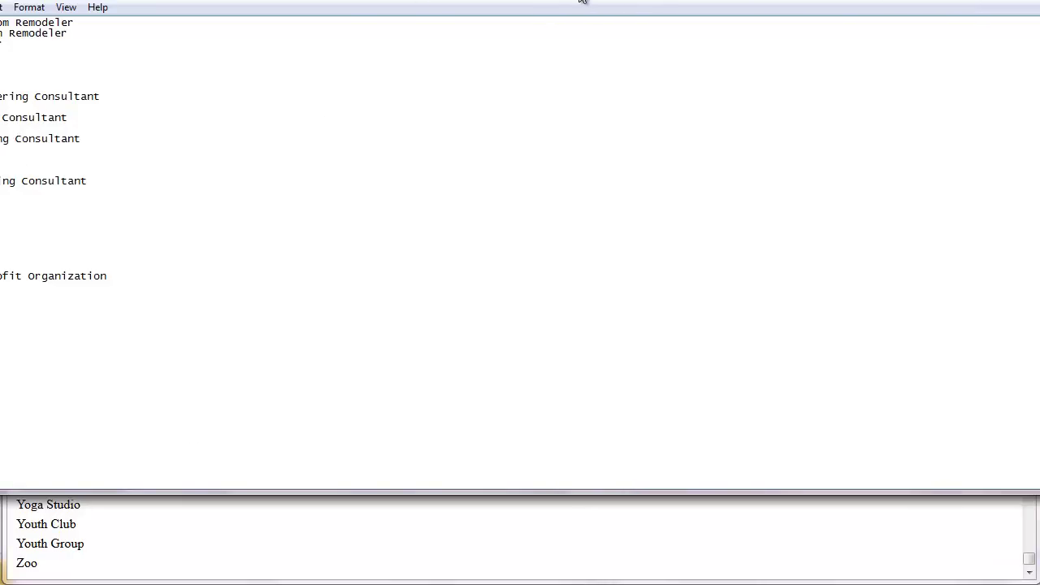
{"action": "key", "text": "F3"}
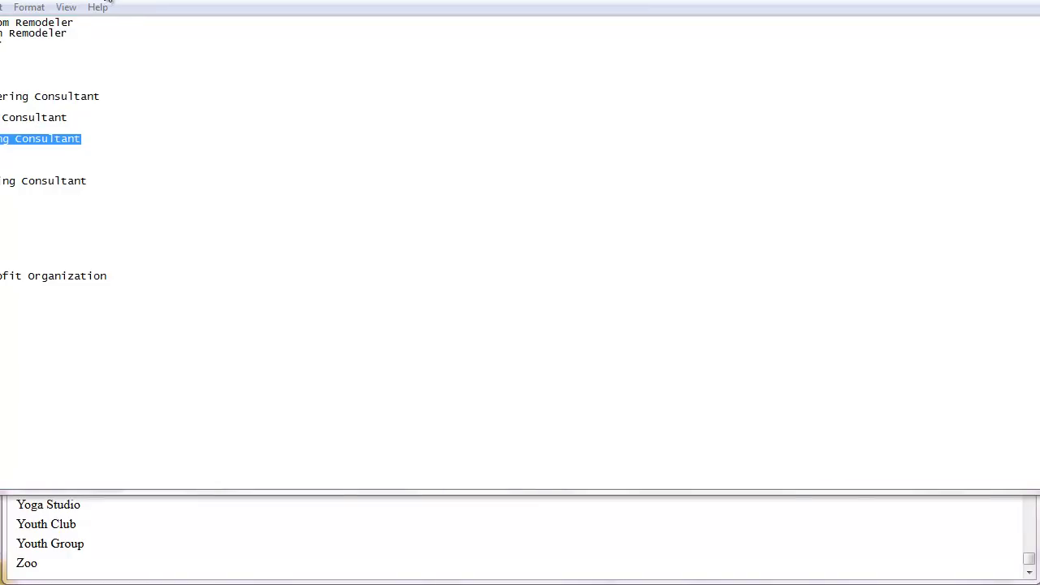
{"action": "left_click_drag", "start_coordinate": [103, 2], "coordinate": [171, 2]}
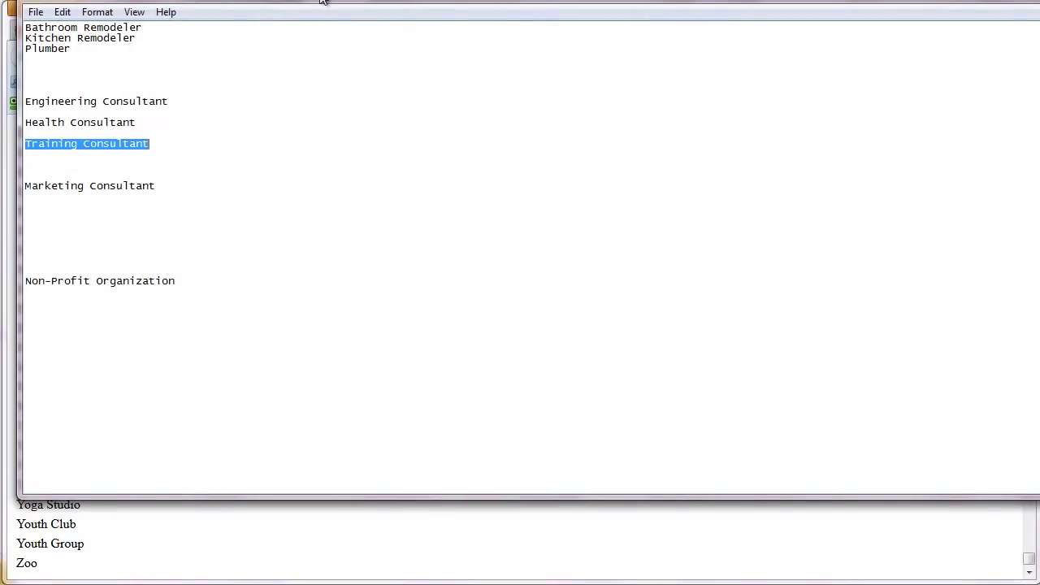
{"action": "left_click_drag", "start_coordinate": [323, 2], "coordinate": [399, 363]}
Step: Return to the listing's category form, add Training Consultant as a third category and save
{"action": "left_click", "coordinate": [137, 31]}
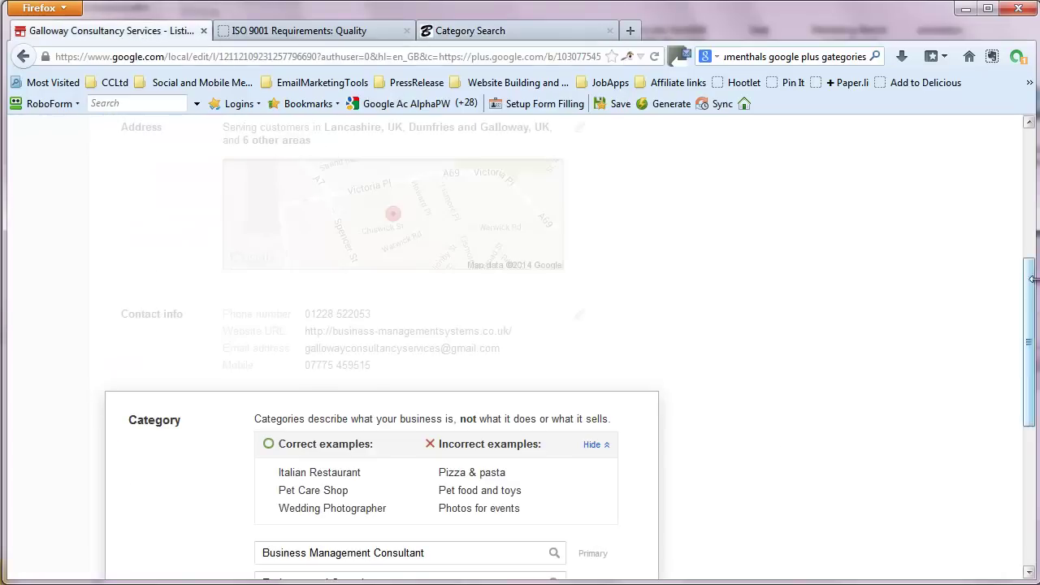
{"action": "left_click_drag", "start_coordinate": [1030, 275], "coordinate": [1027, 337]}
{"action": "left_click", "coordinate": [350, 472]}
{"action": "type", "text": "Training Consultant"}
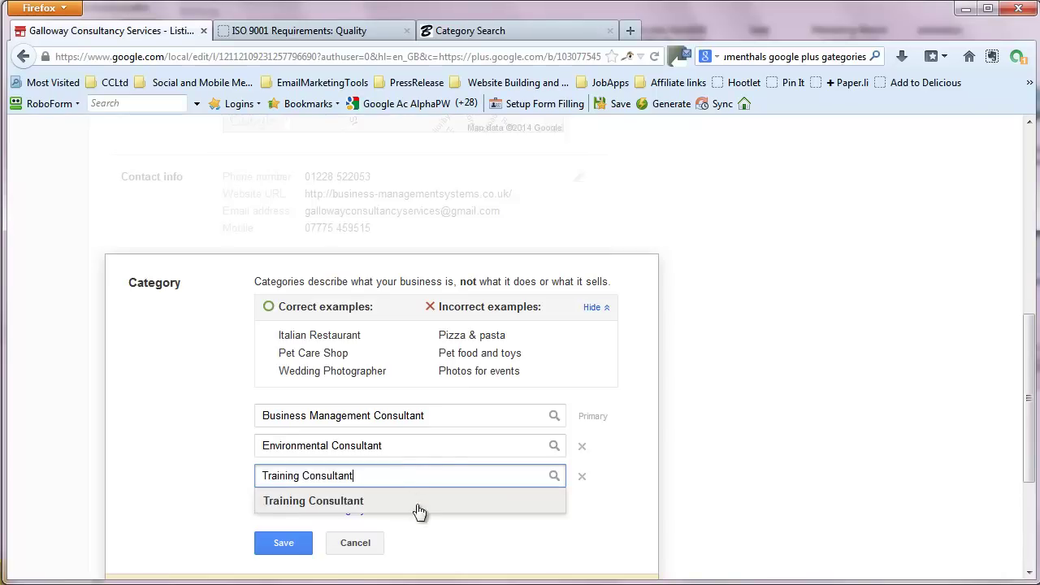
{"action": "left_click", "coordinate": [284, 543]}
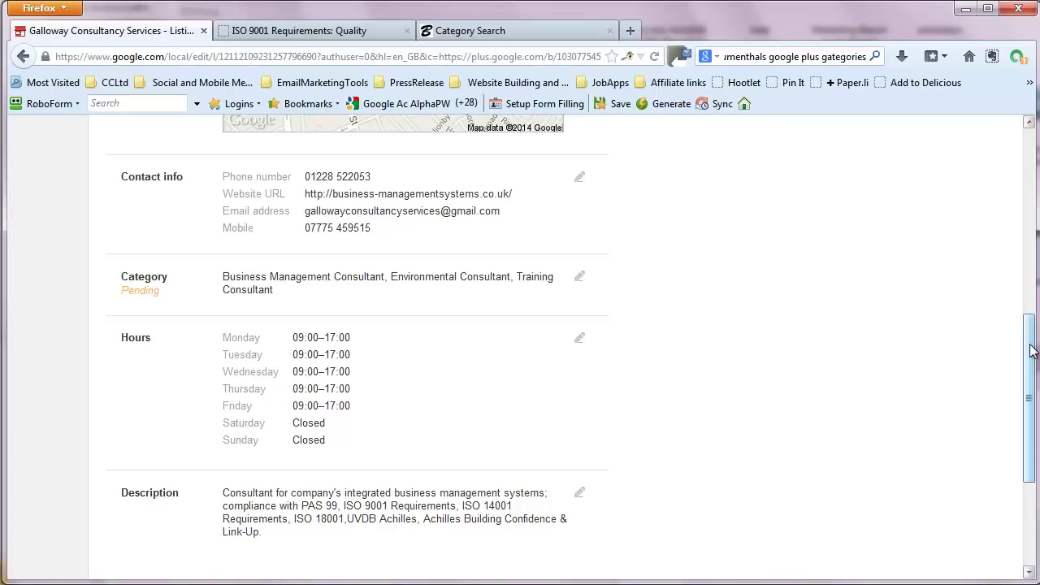
Step: Open the listing's description for editing and copy the prepared Galloway Consultancy Services paragraph from Notepad
{"action": "left_click_drag", "start_coordinate": [1032, 349], "coordinate": [1012, 389]}
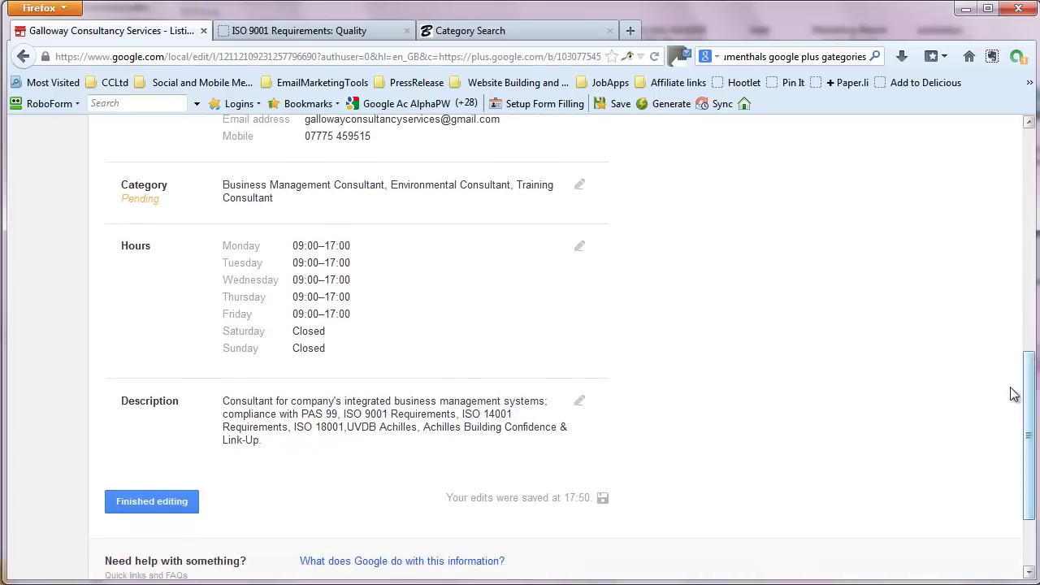
{"action": "left_click", "coordinate": [579, 400]}
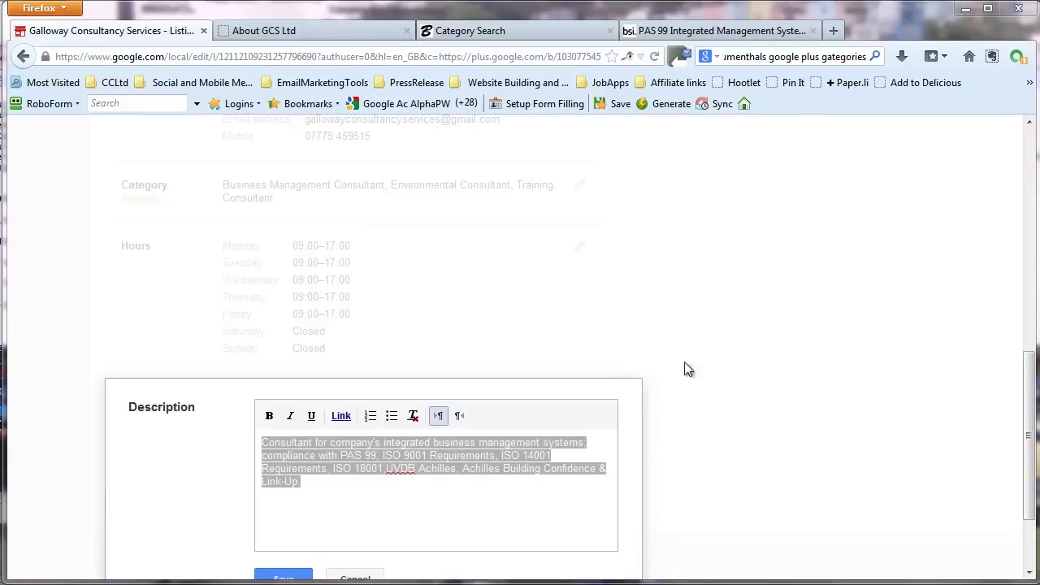
{"action": "key", "text": "alt+Tab"}
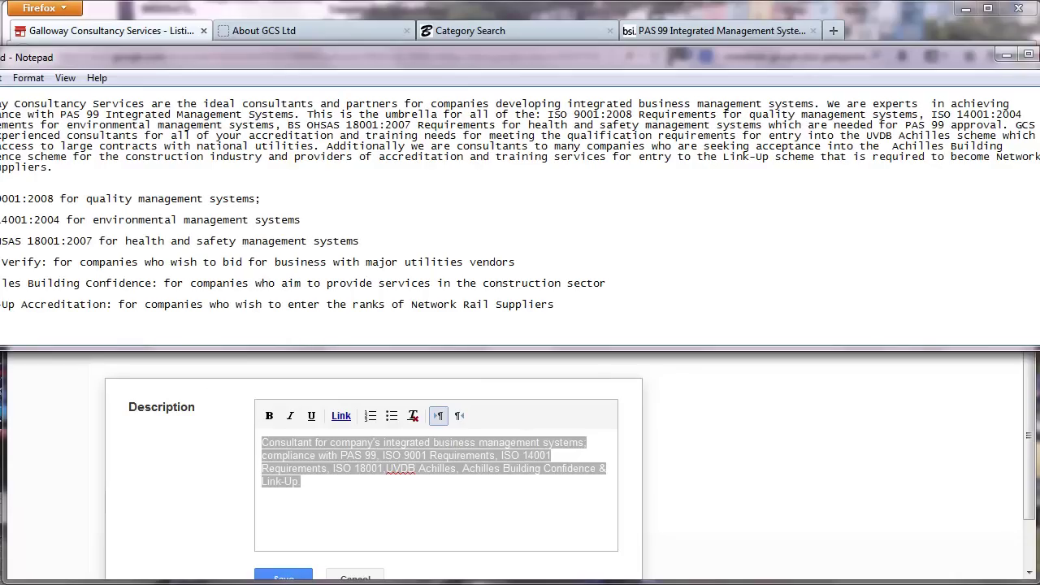
{"action": "left_click_drag", "start_coordinate": [2, 103], "coordinate": [71, 175]}
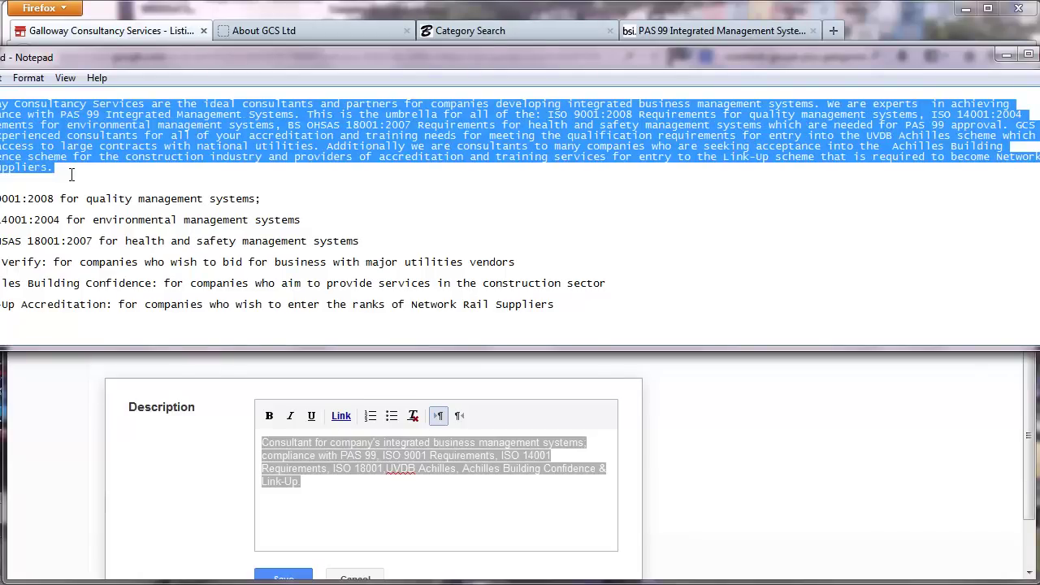
Step: Replace the whole description with the copied Galloway Consultancy Services paragraph and save it
{"action": "left_click_drag", "start_coordinate": [260, 443], "coordinate": [315, 483]}
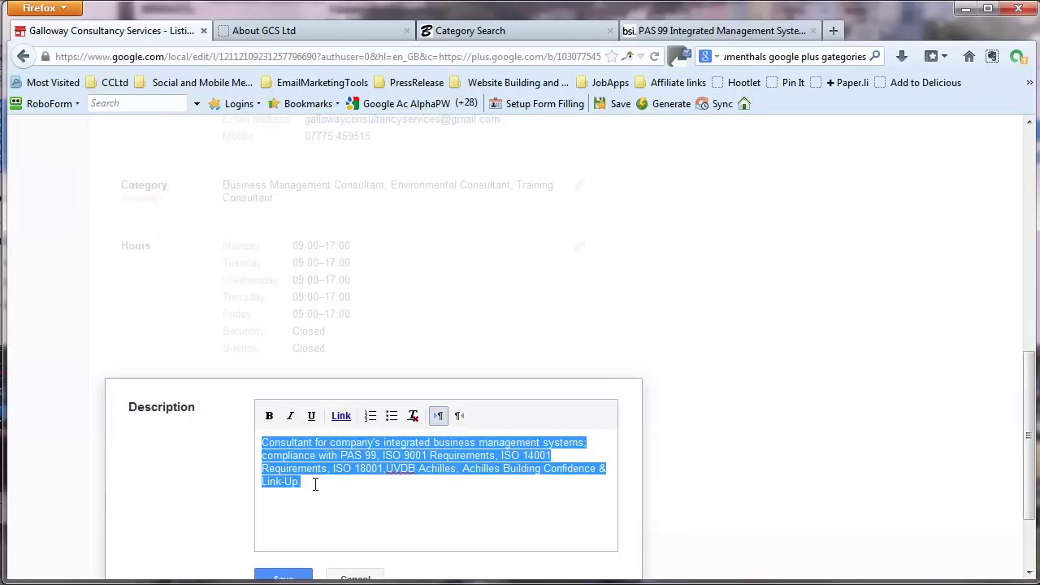
{"action": "type", "text": "Galloway Consultancy Services are the ideal consultants and partners for companies developing integrated business management systems. We are experts  in achieving compliance with PAS 99 Integrated Management Systems. This is the umbrella for all of the: ISO 9001:2008 Requirements for quality management systems, ISO 14001:2004 Requirements for environmental management systems, BS OHSAS 18001:2007 Requirements for health and safety management systems which are needed for PAS 99 approval. GCS are also experienced consultants for all of your accreditation and training needs for meeting the qualification requirements for entry into the UVDB Achilles scheme which gives access to large contracts with national utilities. Additionally we are consultants to many companies who are seeking acceptance into the Achilles Building Confidence scheme for the construction industry and providers of accreditation and training sessions for entry to the Link-Up scheme that is required to become Network Rail Suppliers."}
{"action": "scroll", "coordinate": [592, 492], "scroll_direction": "down", "scroll_amount": 3}
{"action": "left_click", "coordinate": [286, 475]}
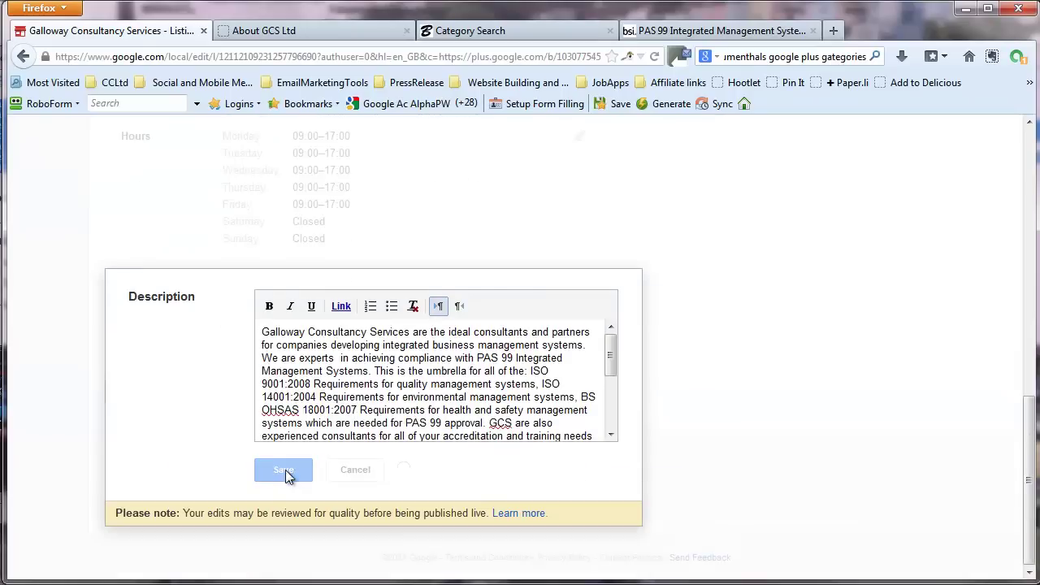
Step: Finish editing the listing and return to the page's dashboard
{"action": "scroll", "coordinate": [1025, 433], "scroll_direction": "down", "scroll_amount": 2}
{"action": "scroll", "coordinate": [1025, 433], "scroll_direction": "down", "scroll_amount": 1}
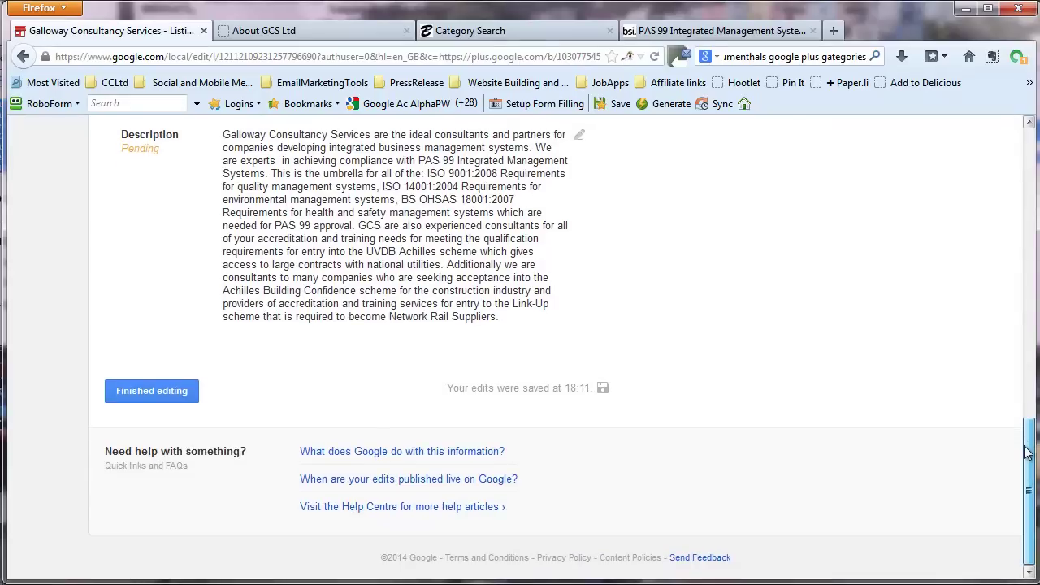
{"action": "left_click", "coordinate": [165, 394]}
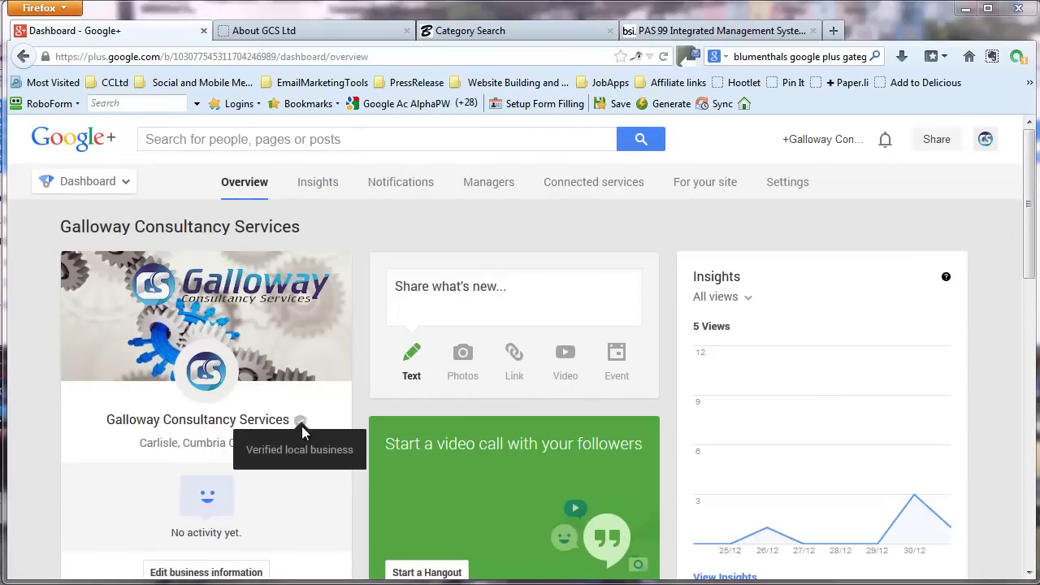
Step: Open the business information from the dashboard and go back to the overview
{"action": "mouse_move", "coordinate": [1033, 191]}
{"action": "left_mouse_down"}
{"action": "mouse_move", "coordinate": [1034, 284]}
{"action": "mouse_move", "coordinate": [1034, 204]}
{"action": "left_mouse_up"}
{"action": "left_click", "coordinate": [232, 538]}
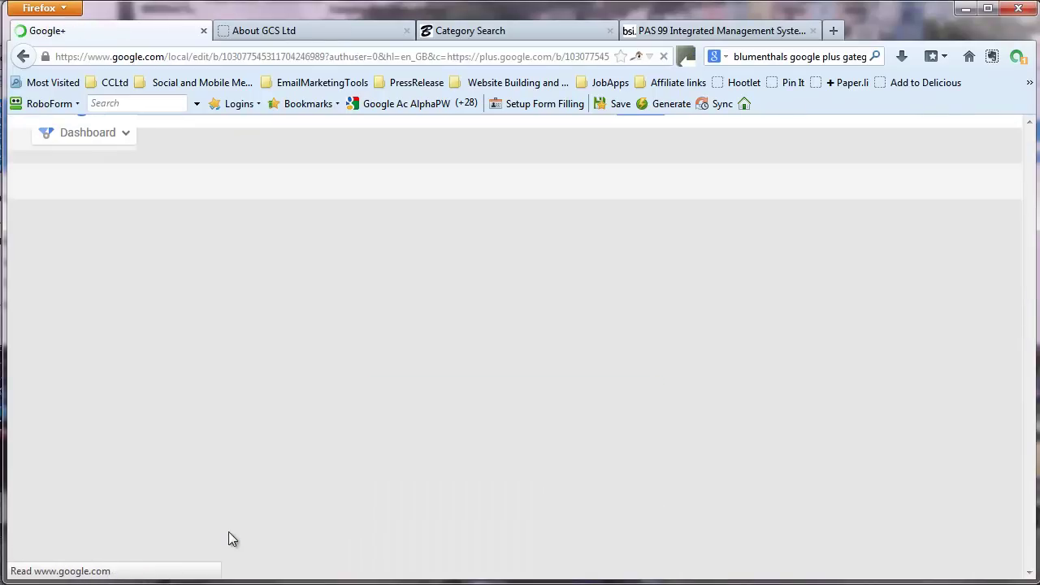
{"action": "scroll", "coordinate": [1025, 267], "scroll_direction": "up", "scroll_amount": 1}
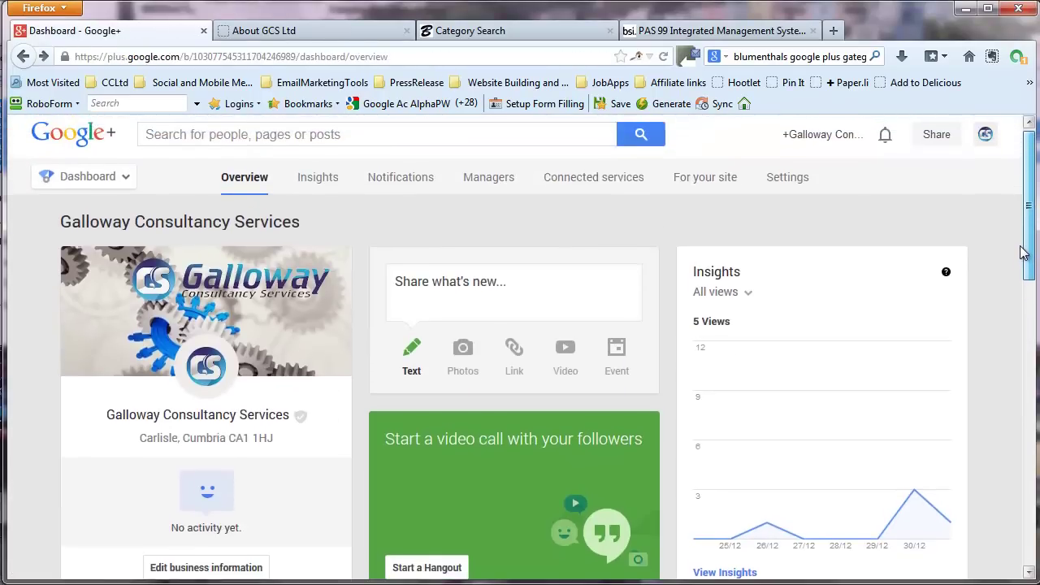